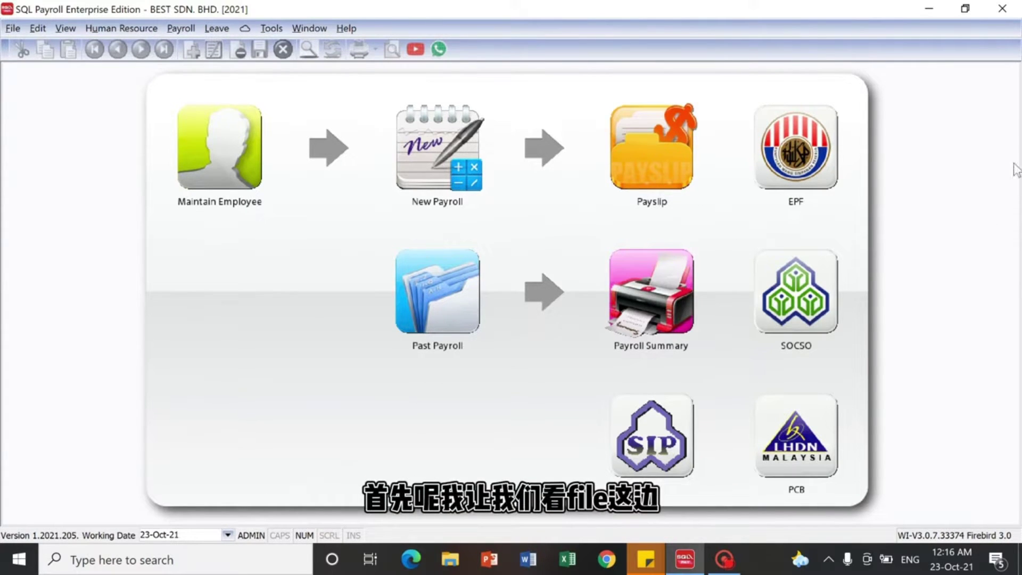
Step: Show the File menu with Company Profile, Backup Database and related commands
click(12, 28)
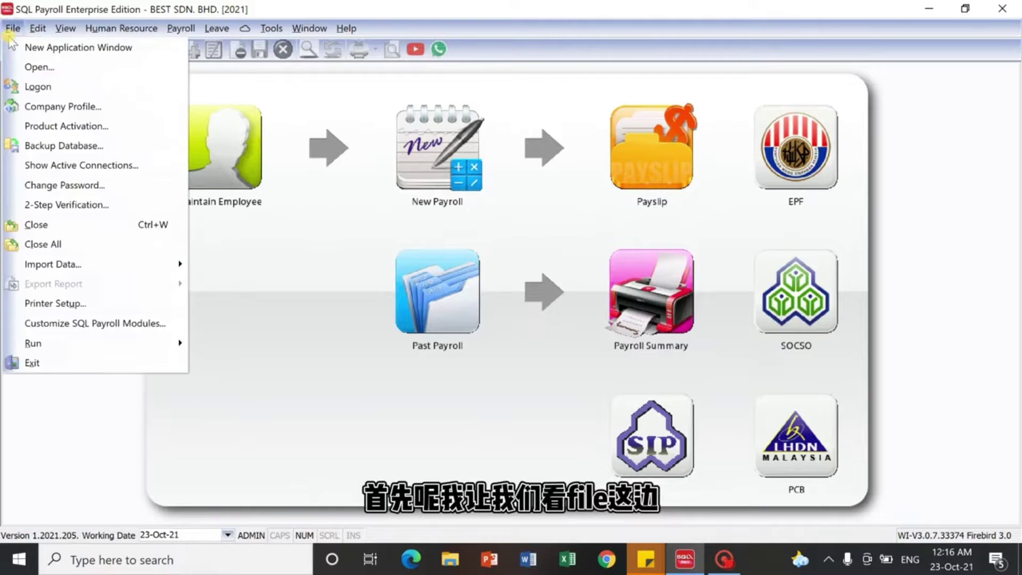
Step: Maximize the Company Profile and review its registration number and its EPF, TAX and SOCSO tabs
click(37, 107)
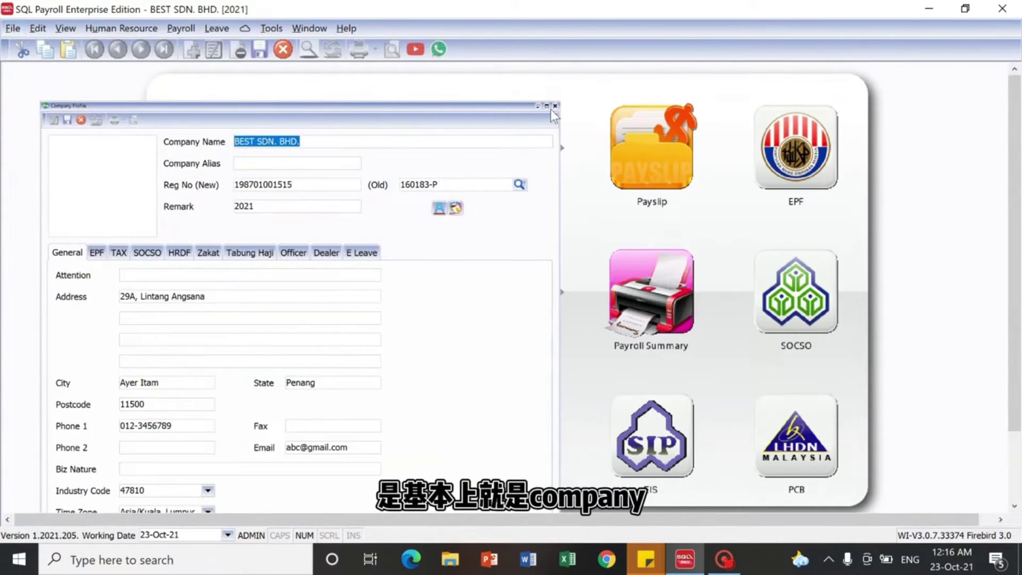
click(547, 106)
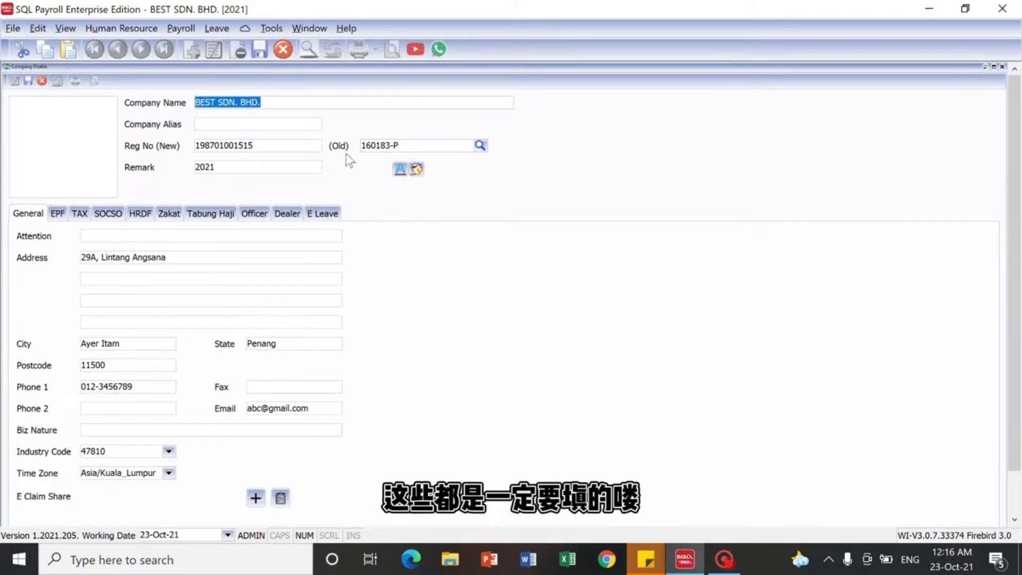
click(366, 150)
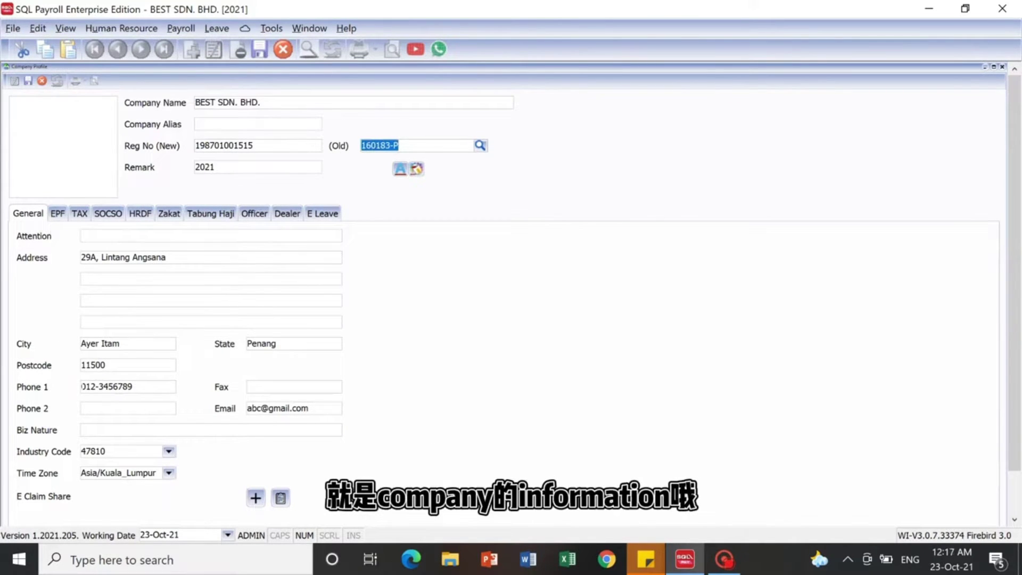
click(57, 214)
click(79, 214)
click(108, 214)
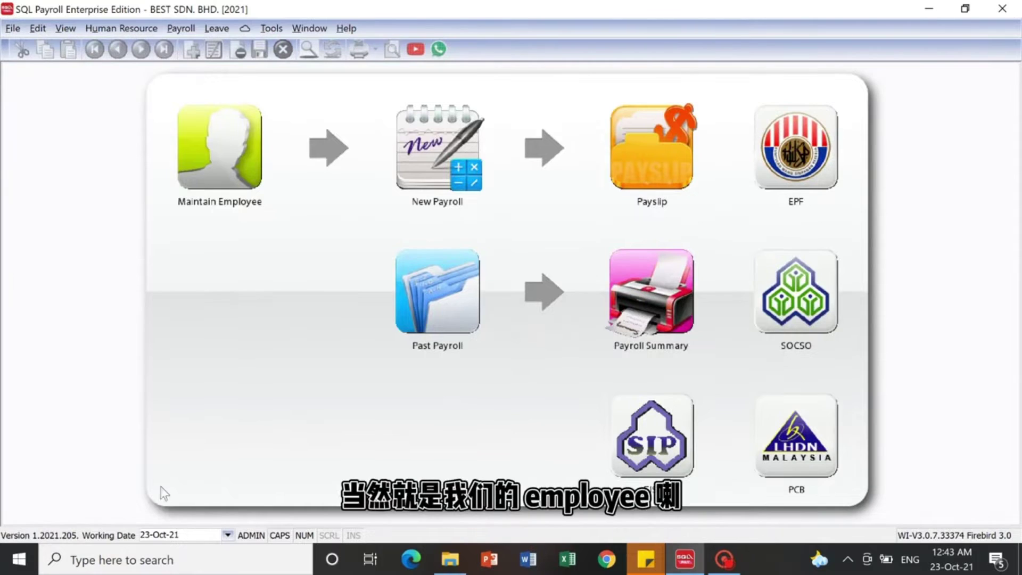
Step: Open employee 006's record and view its Grouping and Payroll Info, showing 3,000.00 wages
click(228, 146)
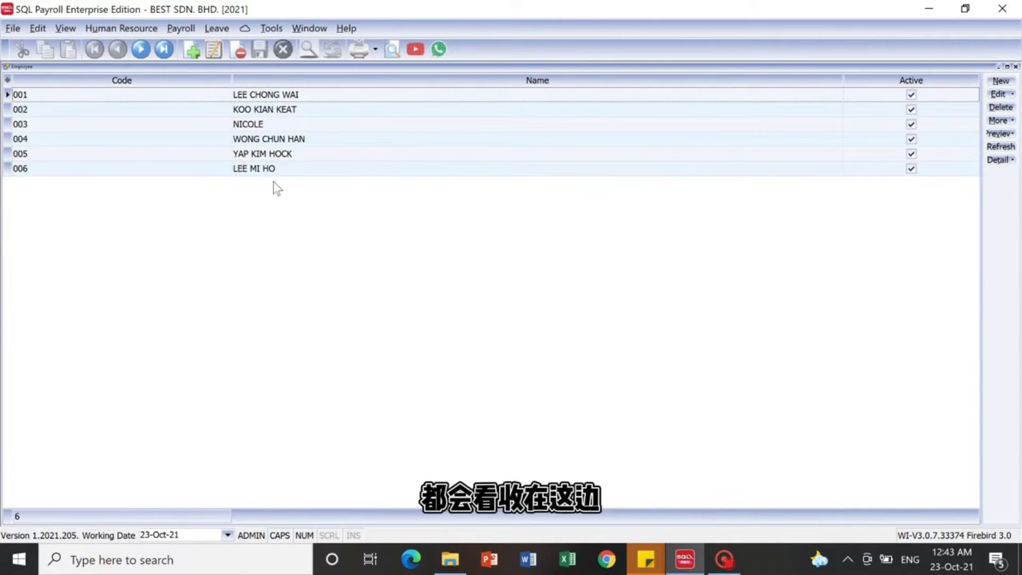
double_click(305, 171)
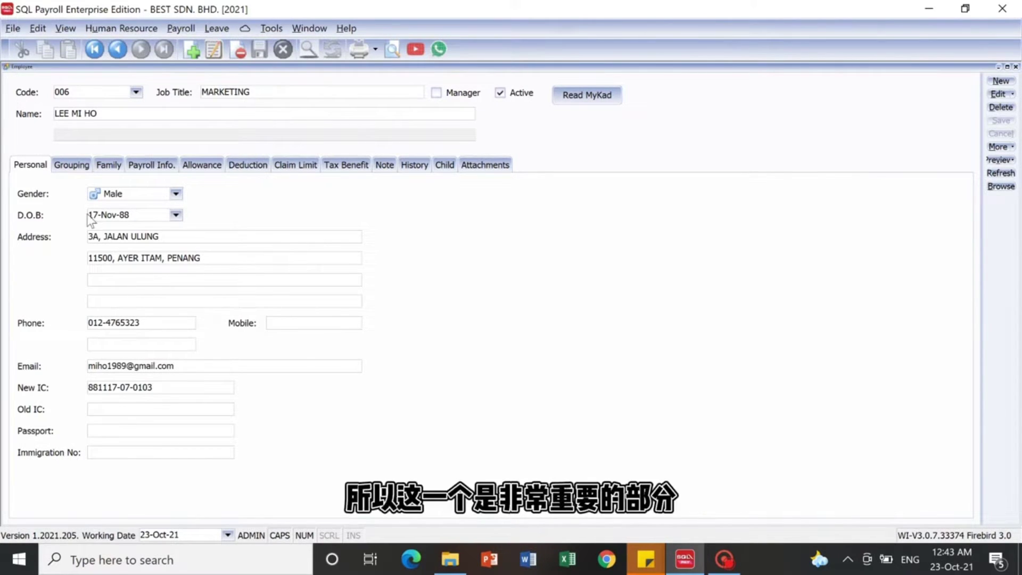
click(77, 167)
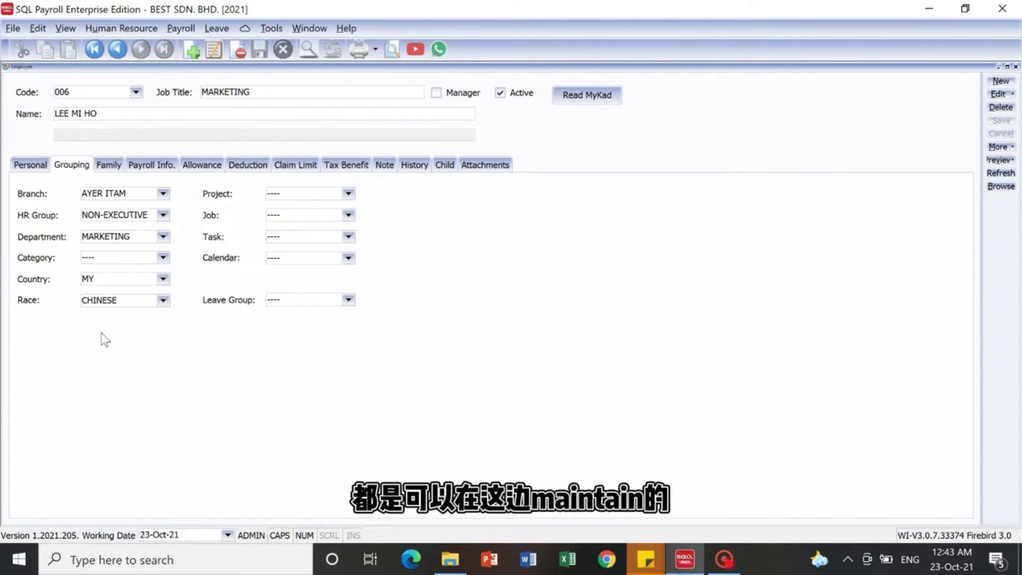
click(152, 165)
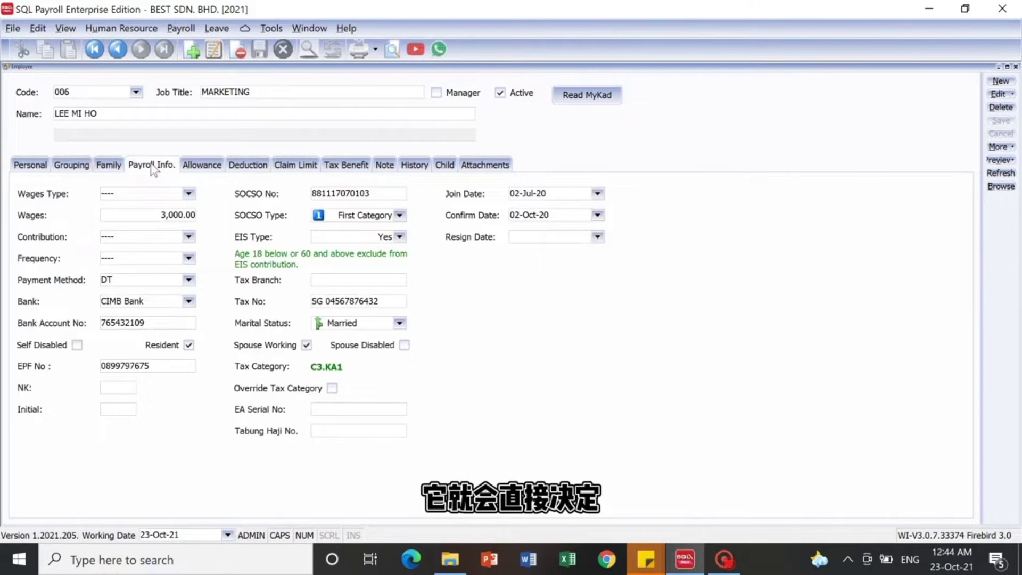
click(189, 195)
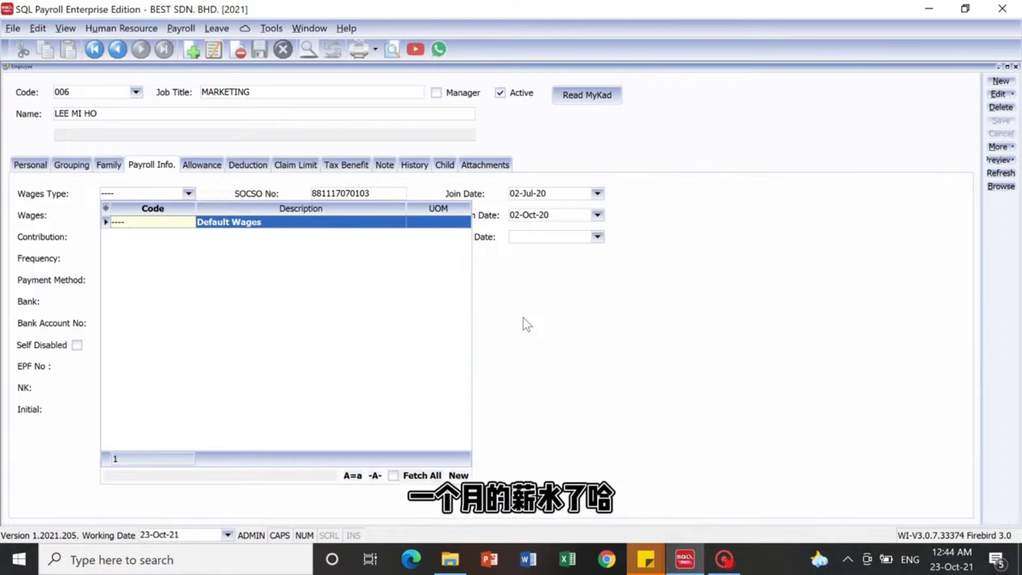
key(Escape)
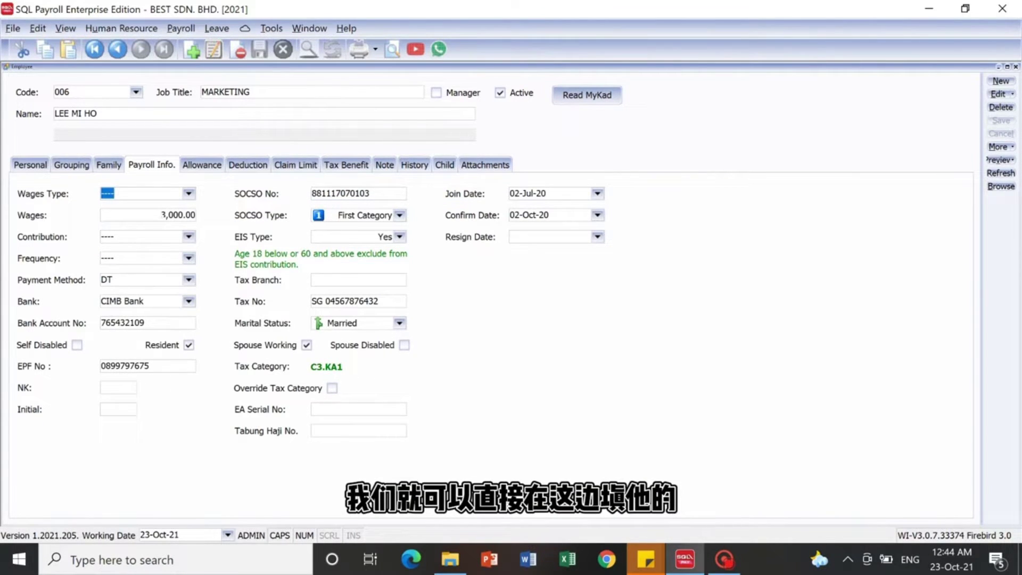
click(107, 215)
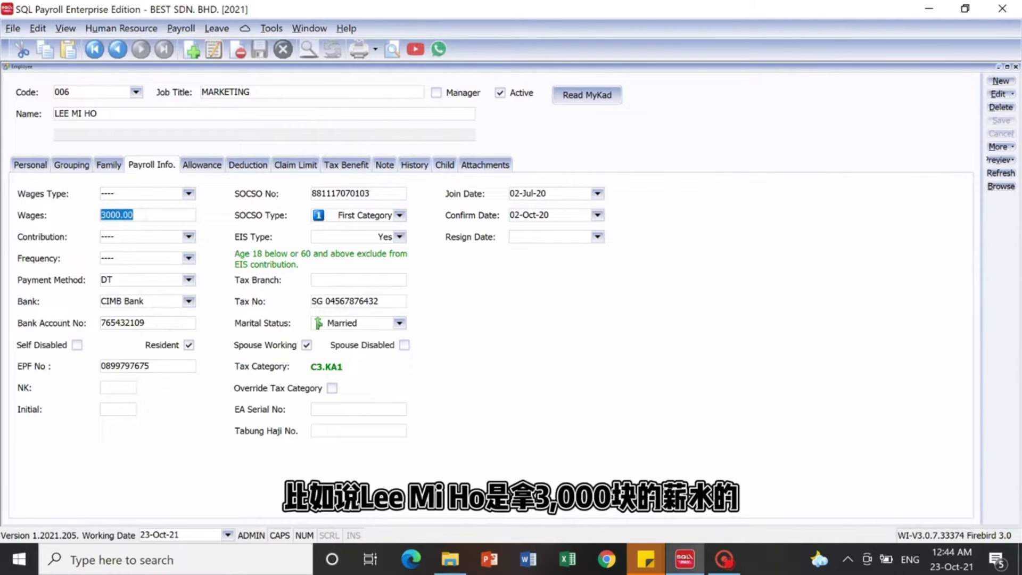
click(141, 215)
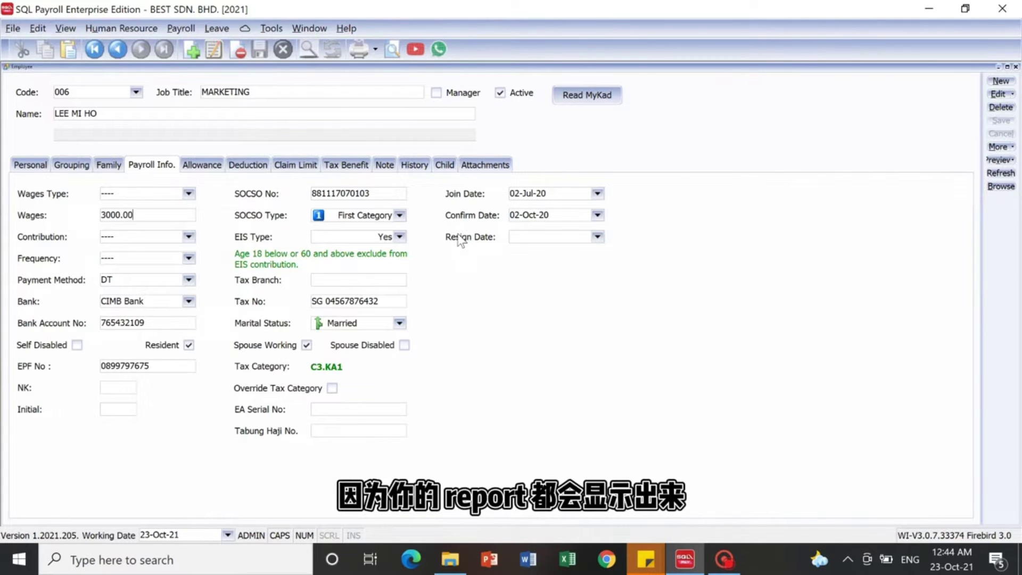
click(392, 49)
double_click(438, 218)
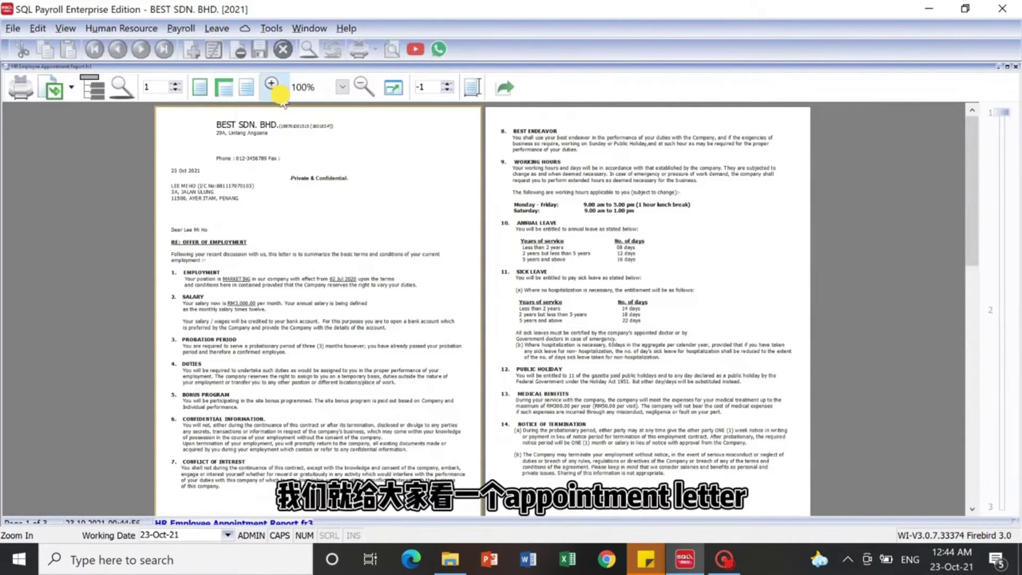
click(274, 88)
click(274, 87)
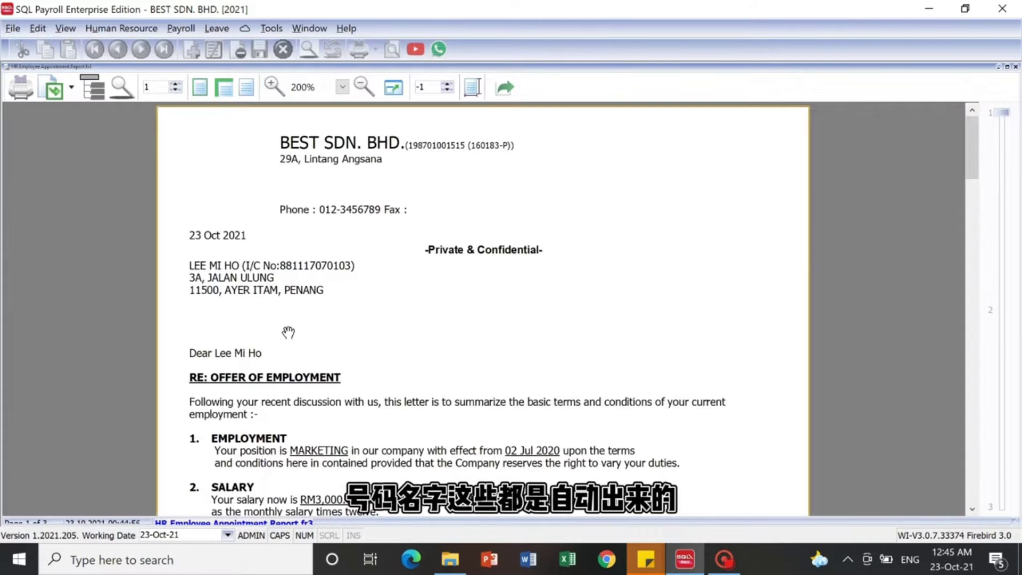
scroll(395, 429, down, 2)
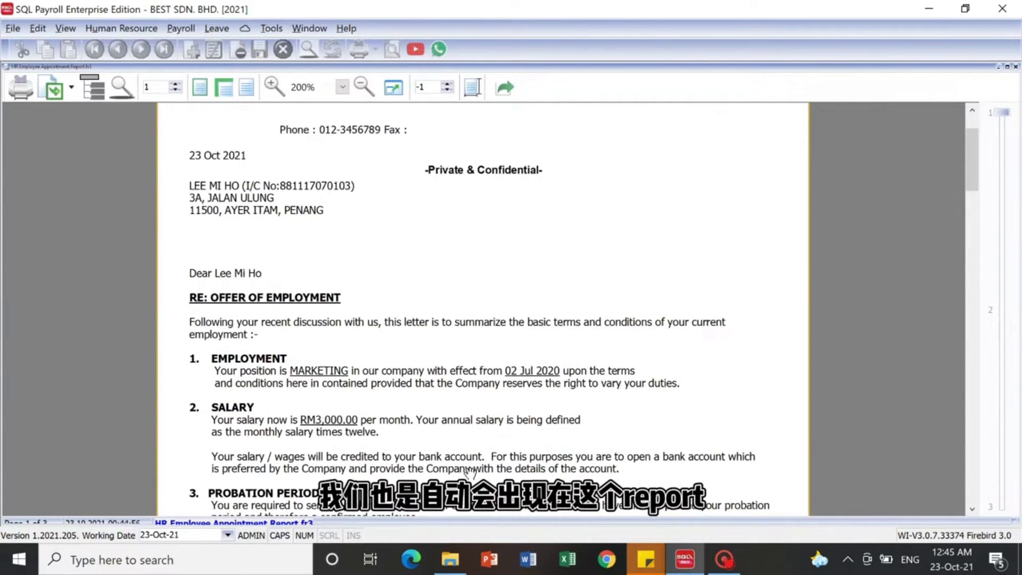
scroll(468, 471, down, 8)
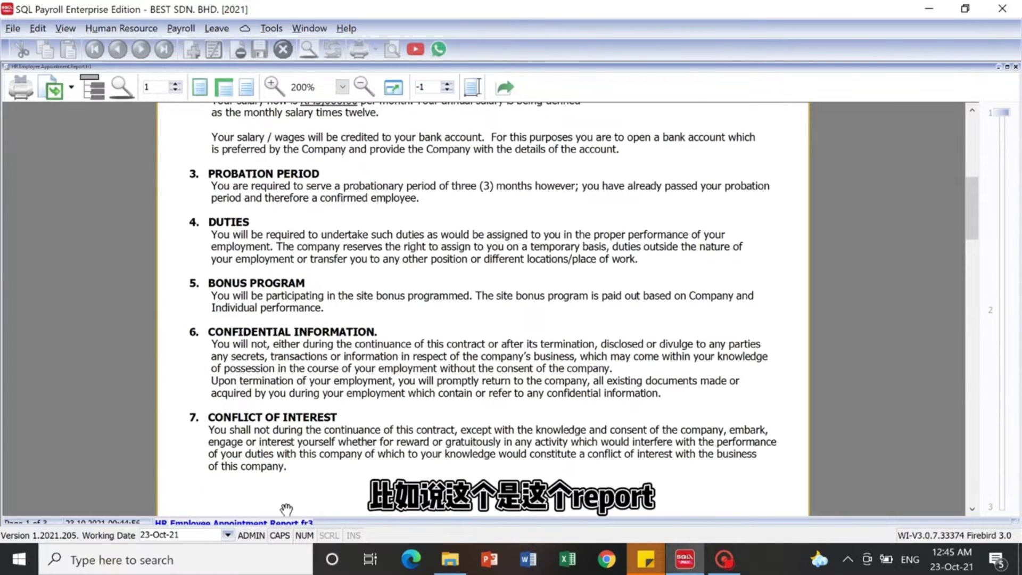
scroll(380, 411, down, 6)
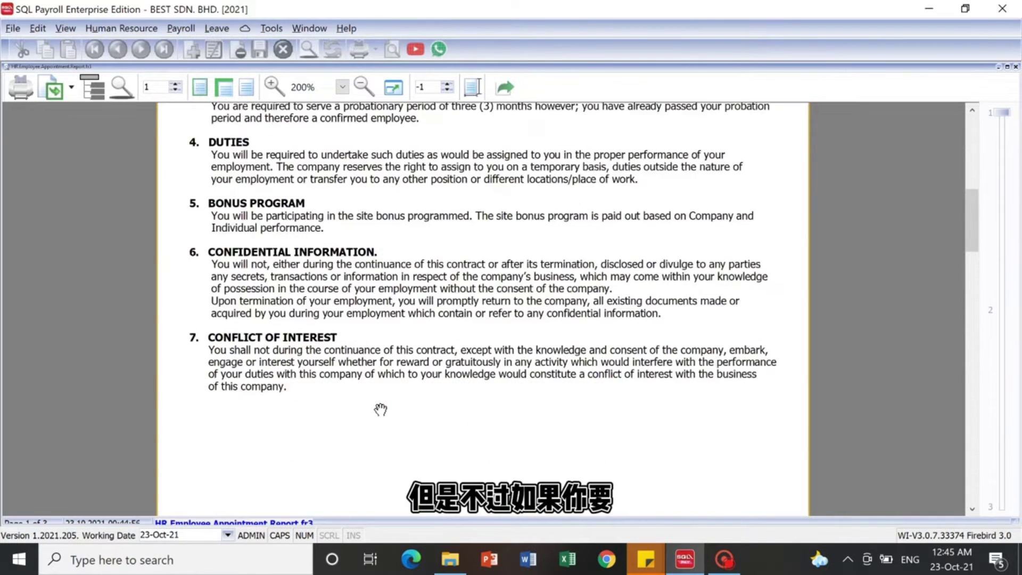
scroll(380, 411, down, 4)
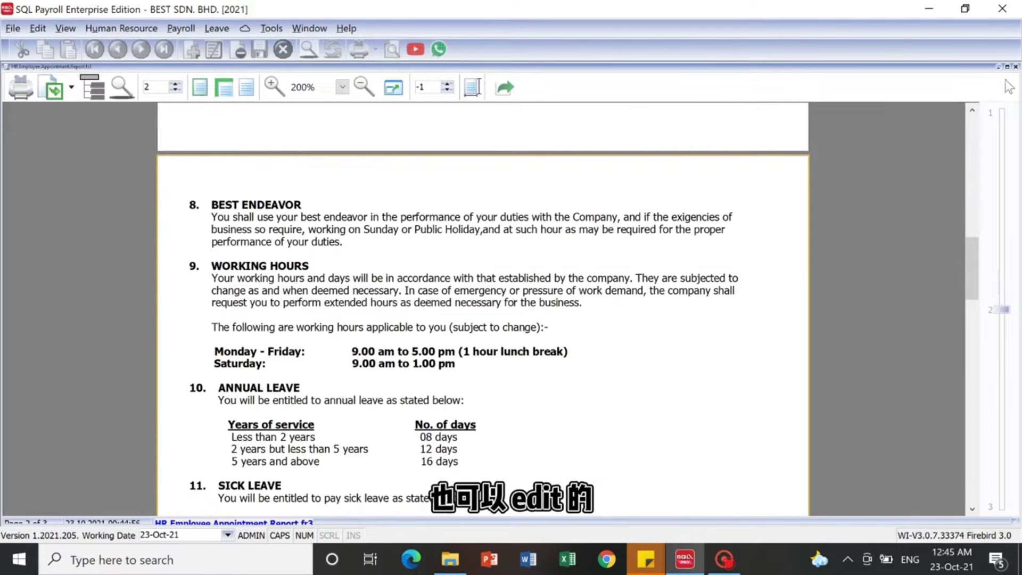
click(1015, 66)
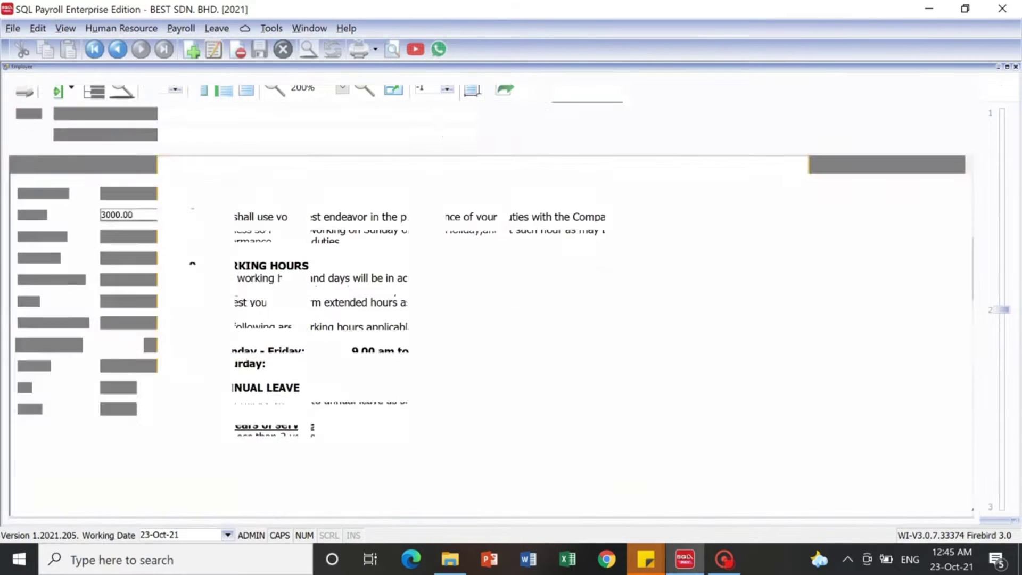
Step: Edit the employee, toggle the MEAL allowance's EPF tick off and on, and view History
click(202, 164)
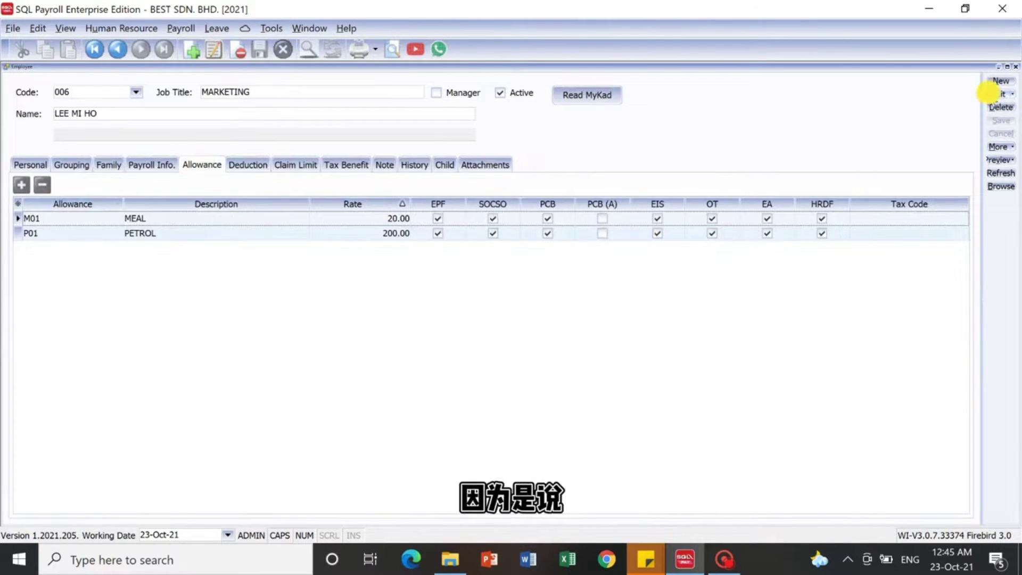
key(F3)
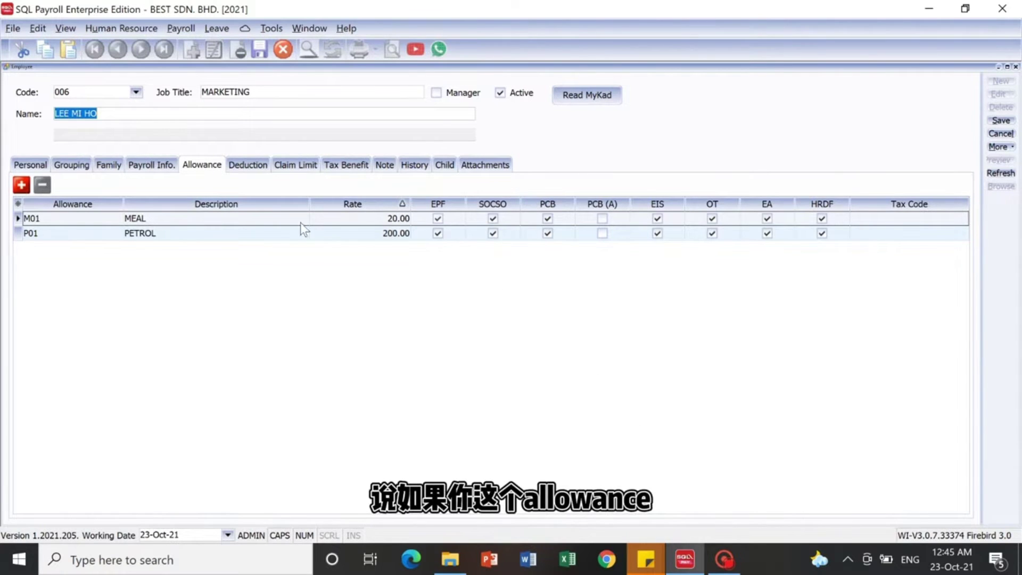
click(441, 219)
click(439, 218)
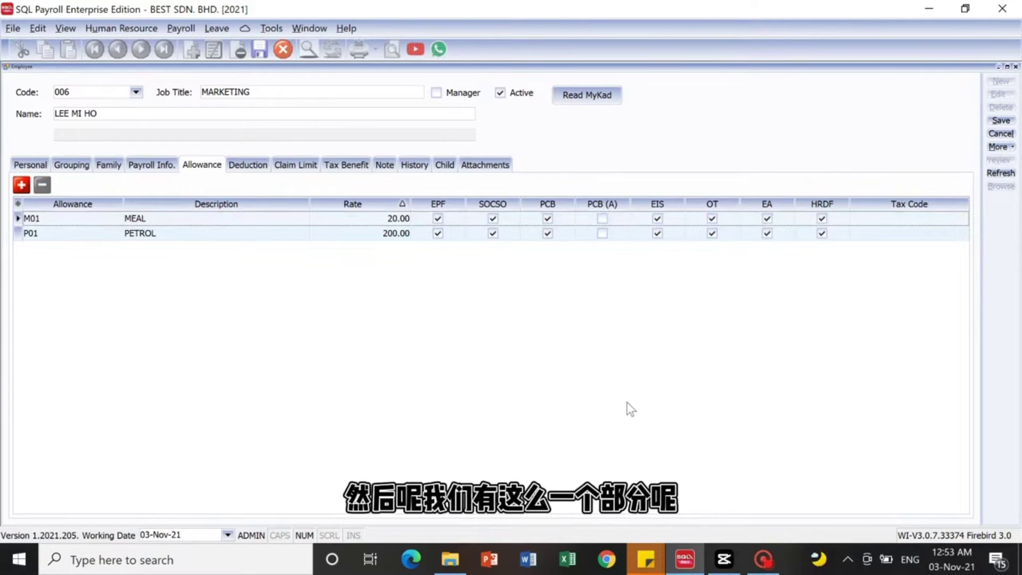
click(414, 165)
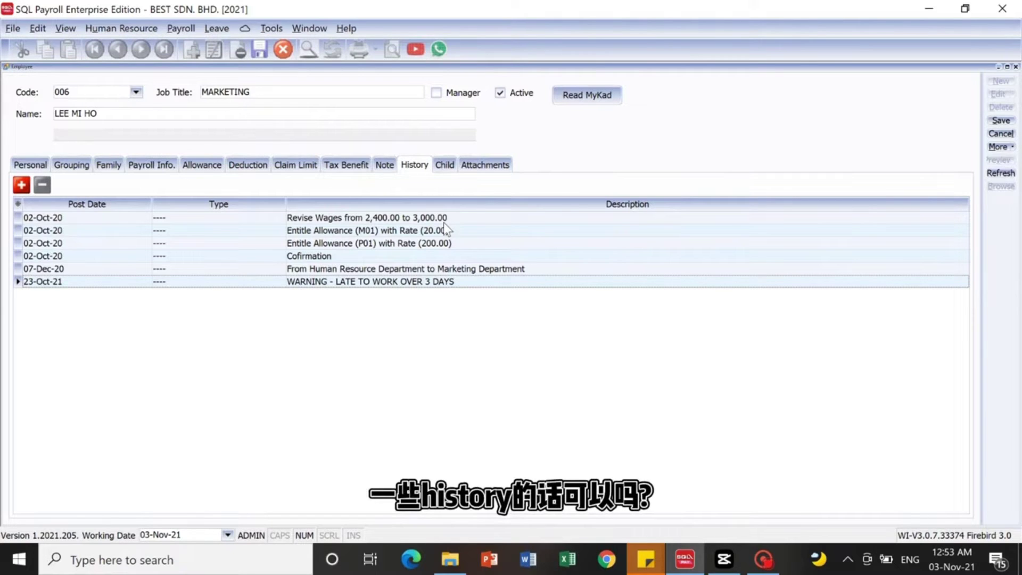
Step: Add a new History row after the late-to-work warning and start editing its description
click(378, 282)
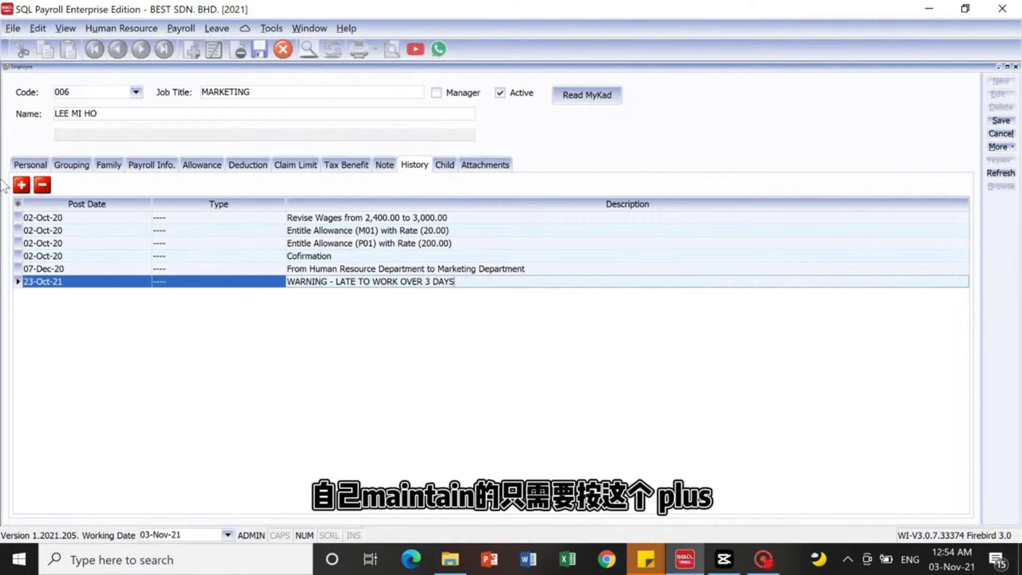
click(21, 184)
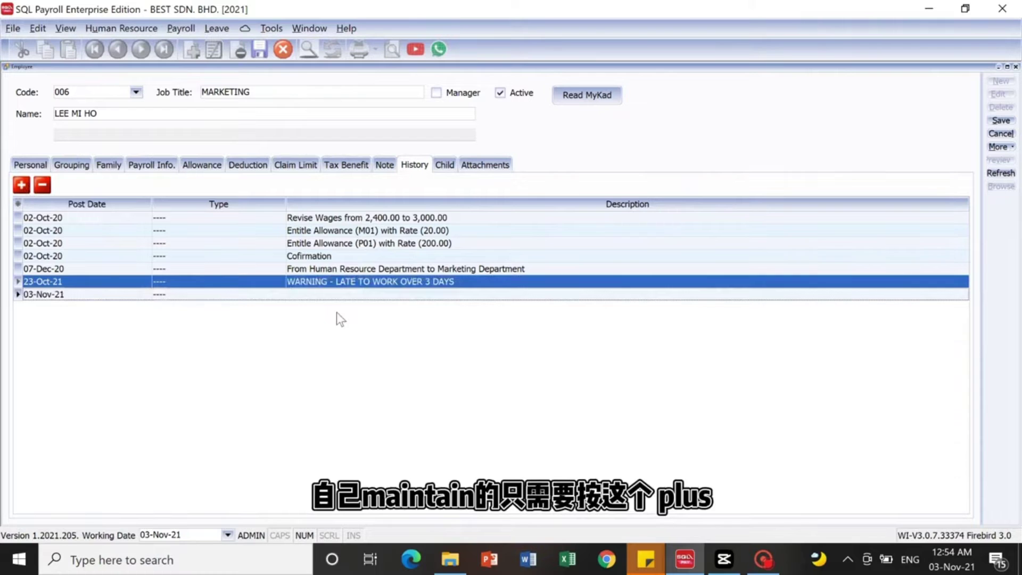
click(349, 294)
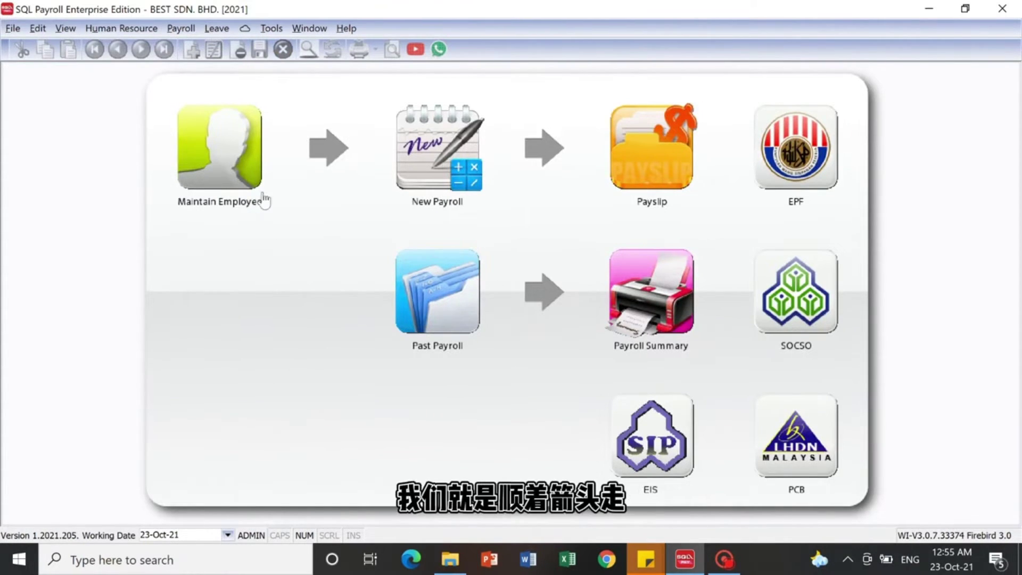
Step: Process a new final payroll for Year 2021, Month 10, with all employees ticked
click(426, 197)
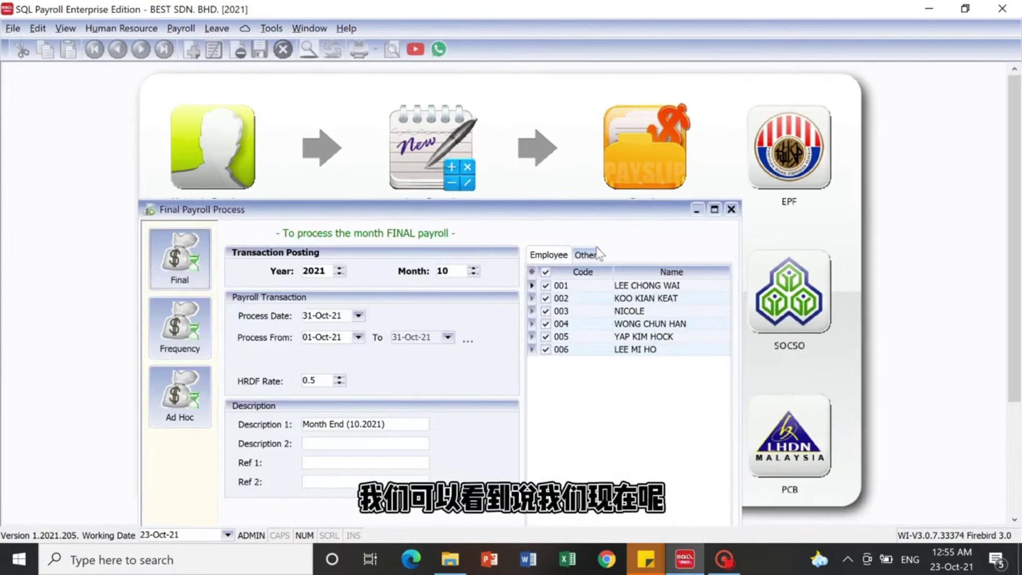
drag(654, 215, 664, 78)
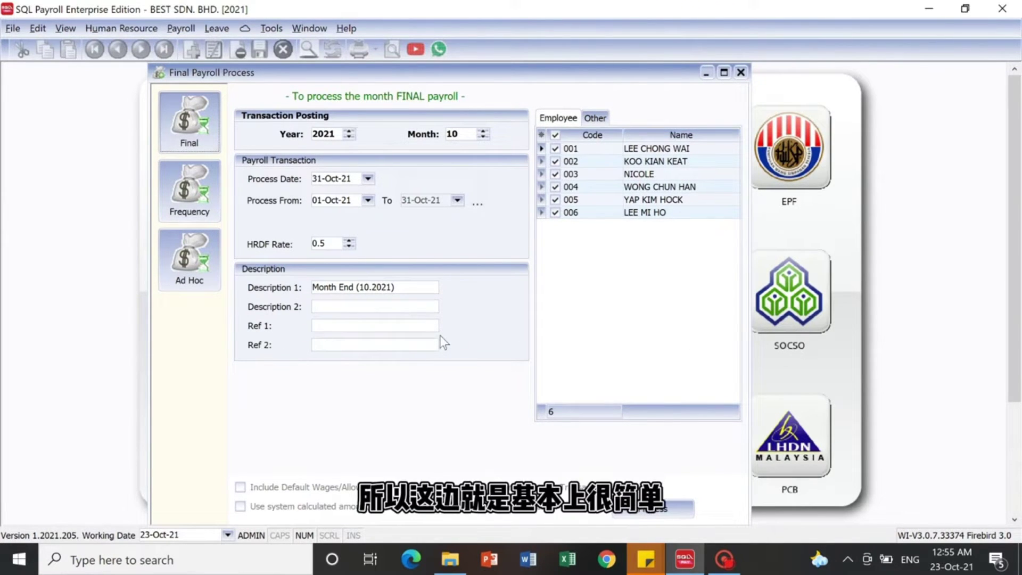
click(645, 510)
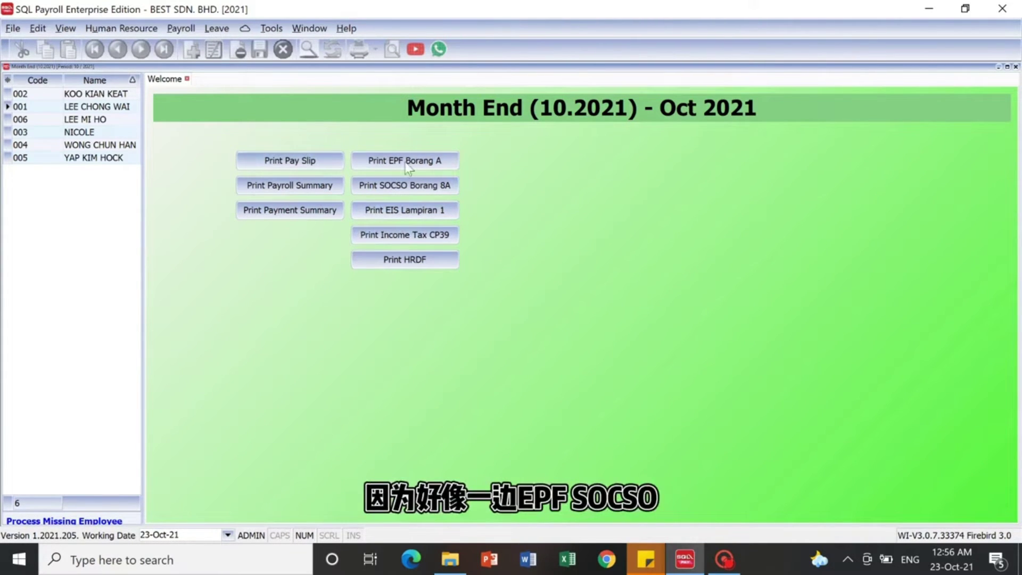
Step: Preview the October 2021 payslips using the PR.Payslip1A.Report layout
click(289, 161)
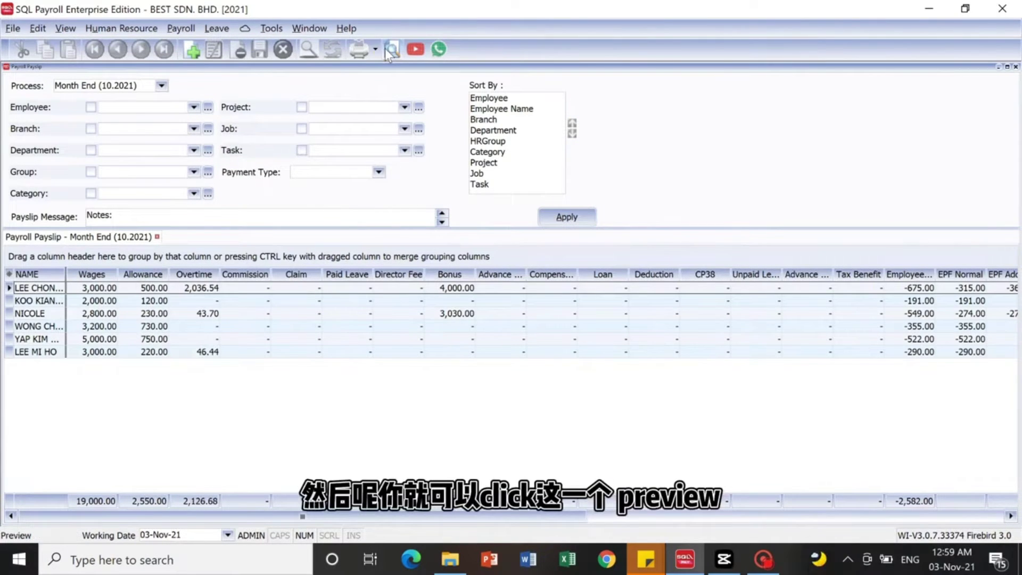
click(390, 51)
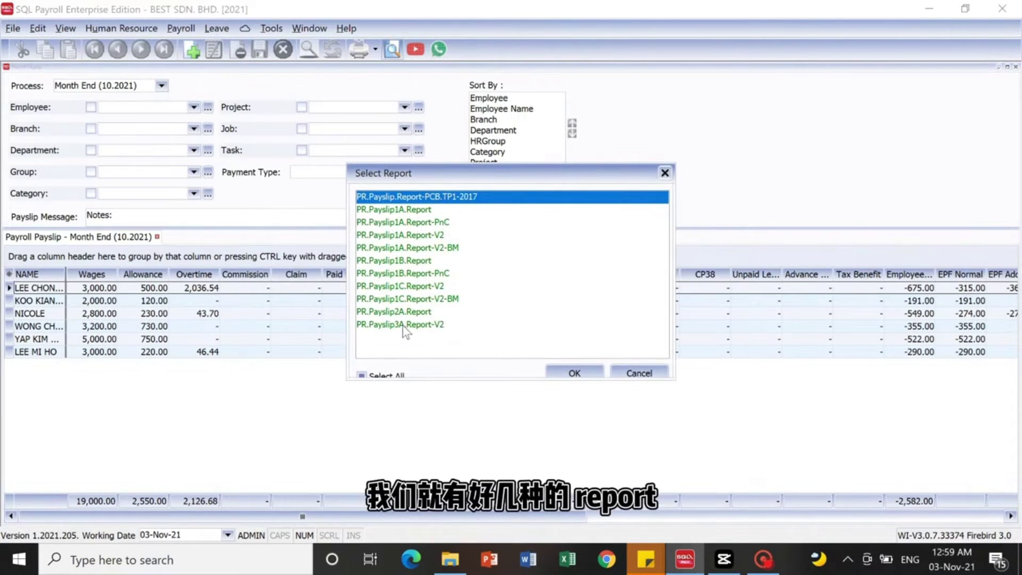
double_click(409, 211)
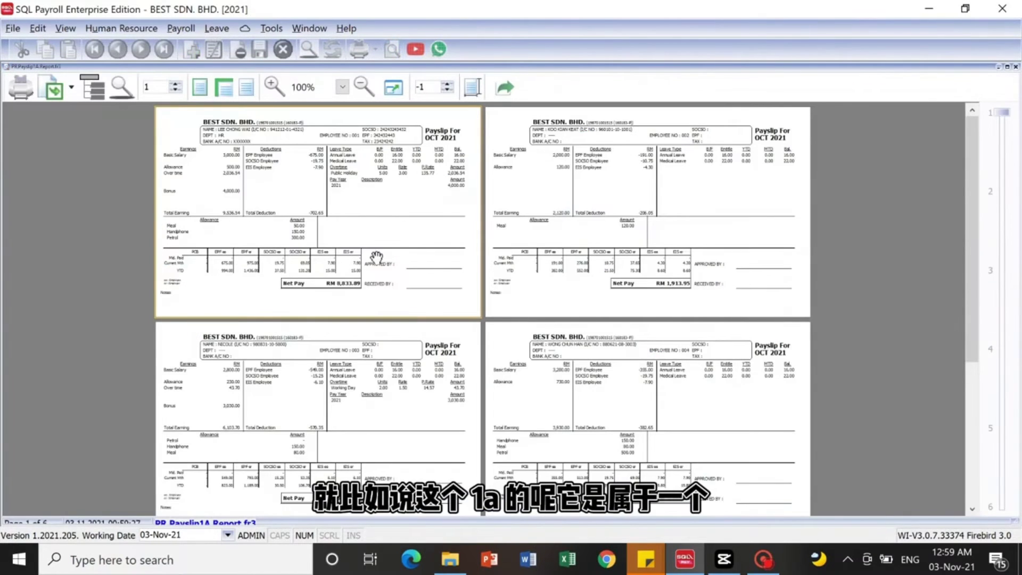
Step: Read through the Payslip1A pages at Page Width zoom, then close the preview
click(200, 87)
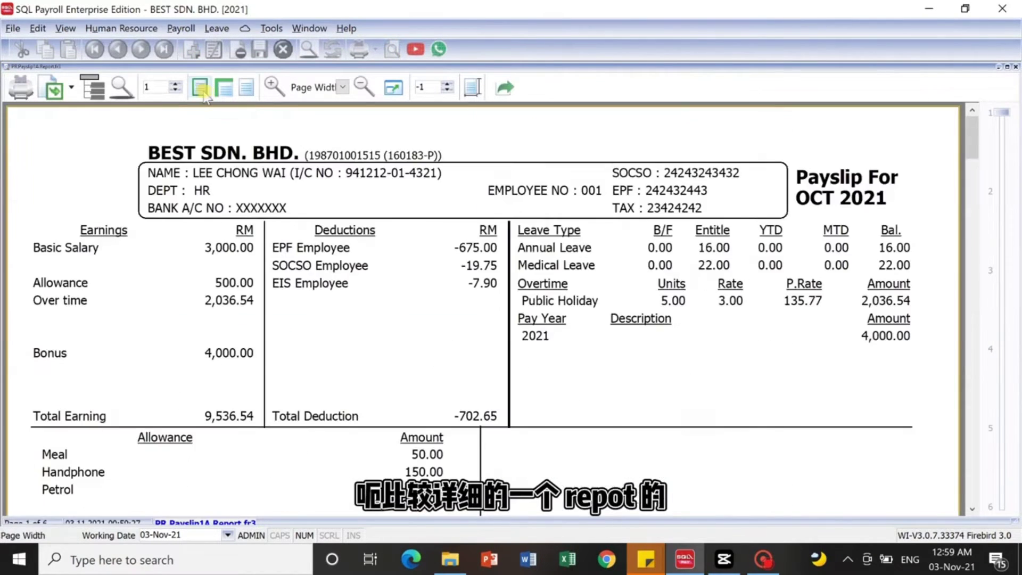
scroll(388, 339, down, 3)
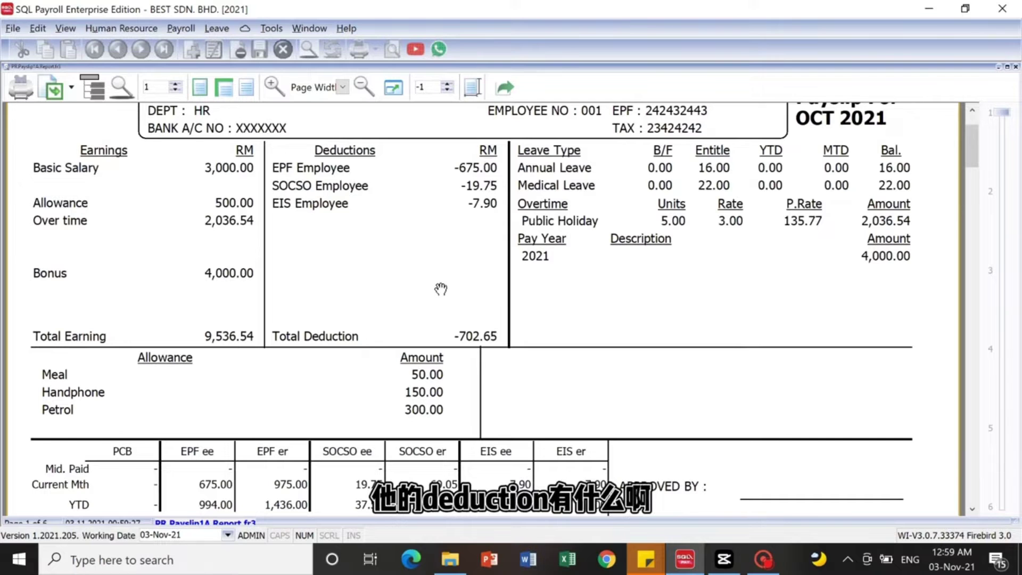
scroll(653, 349, down, 6)
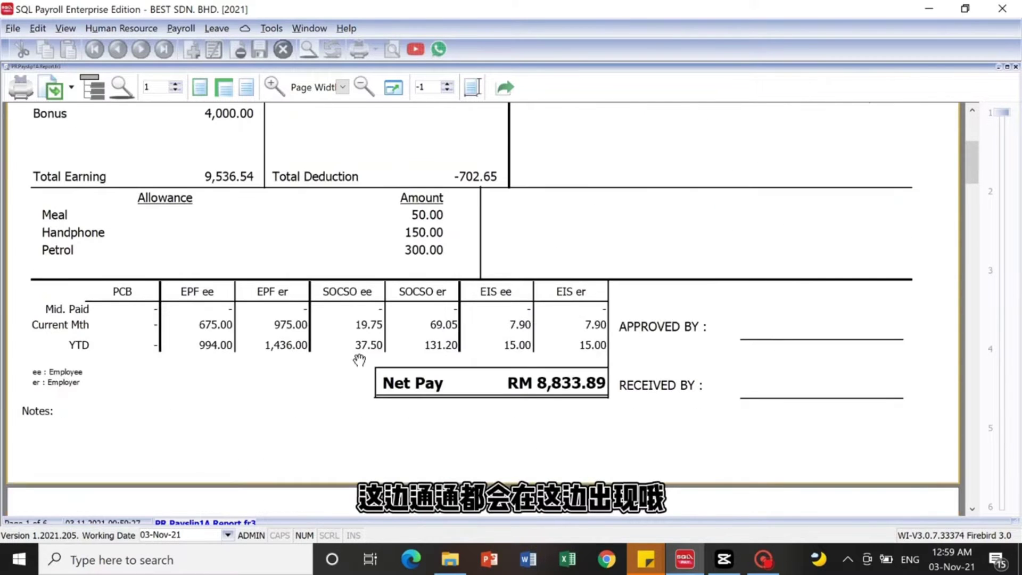
scroll(584, 452, up, 10)
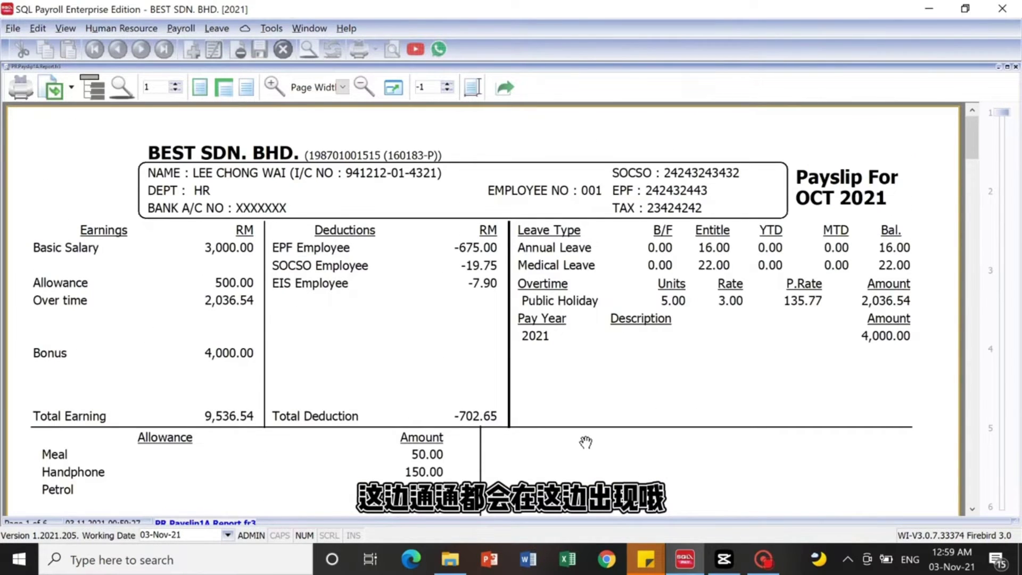
scroll(588, 442, down, 16)
scroll(587, 438, down, 4)
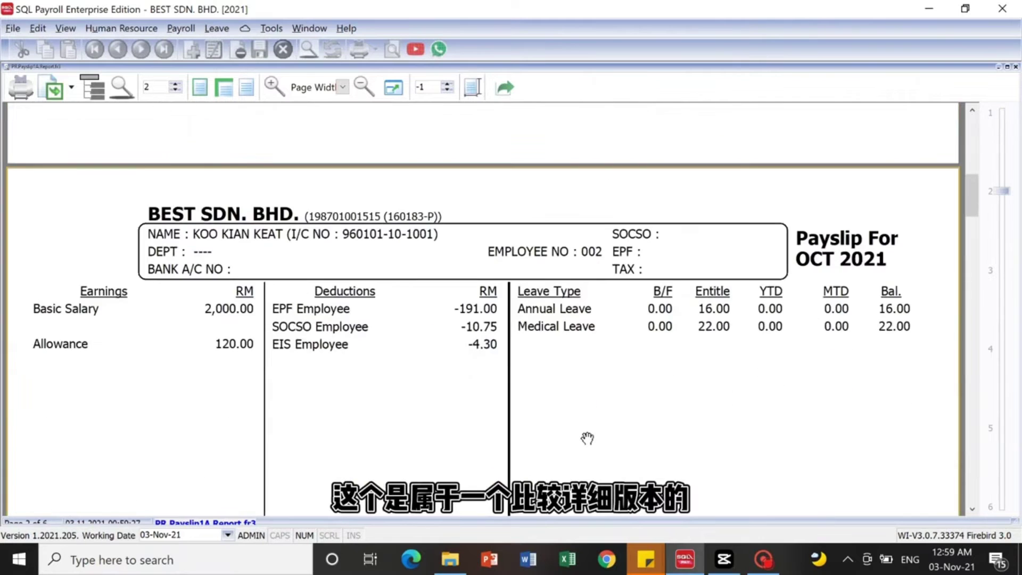
click(1016, 66)
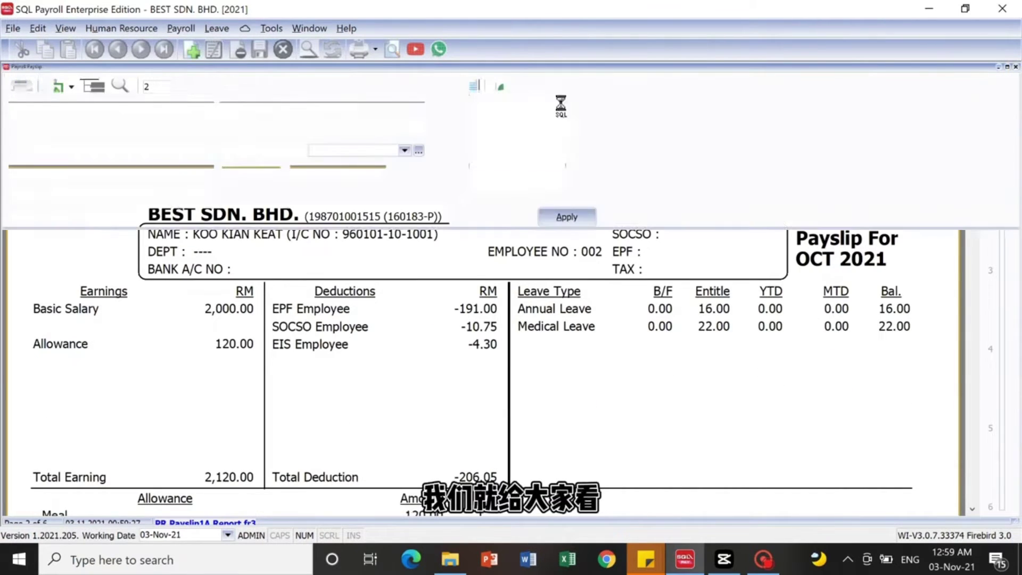
click(393, 50)
Step: Preview the payslips in PR.Payslip2A.Report at Page Width, showing nett pay 8,833.89
click(438, 314)
double_click(438, 314)
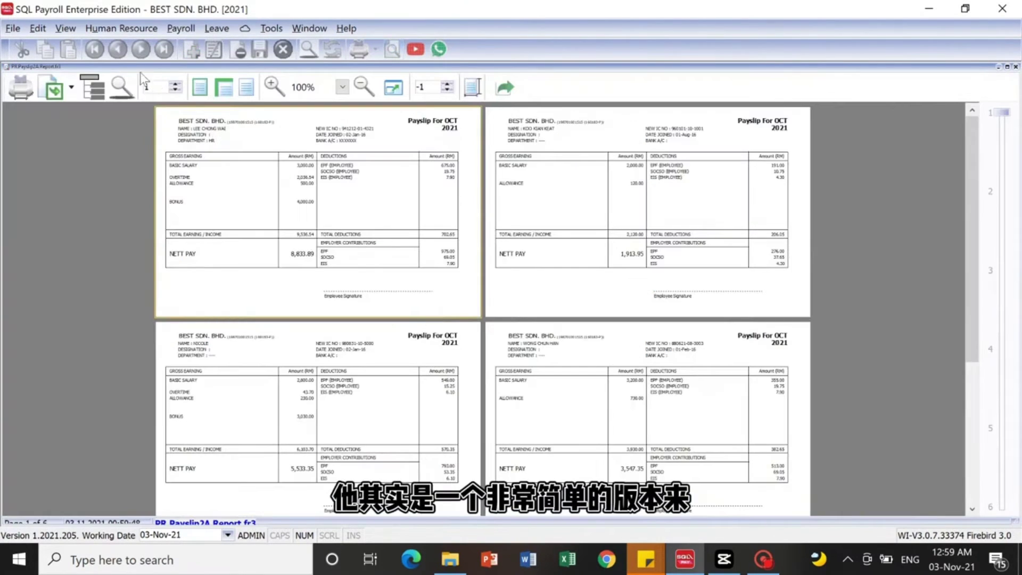
click(200, 87)
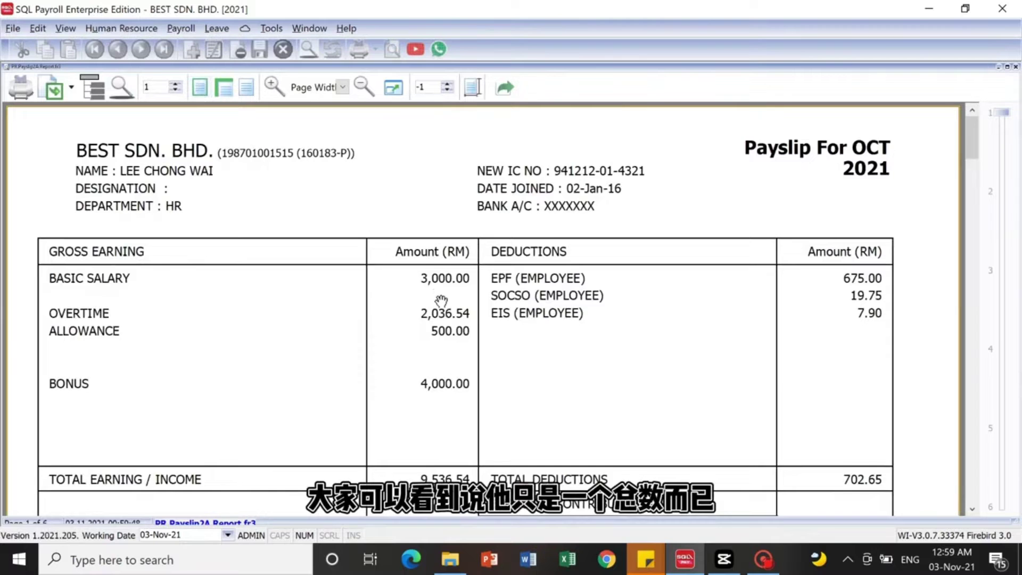
scroll(441, 301, down, 3)
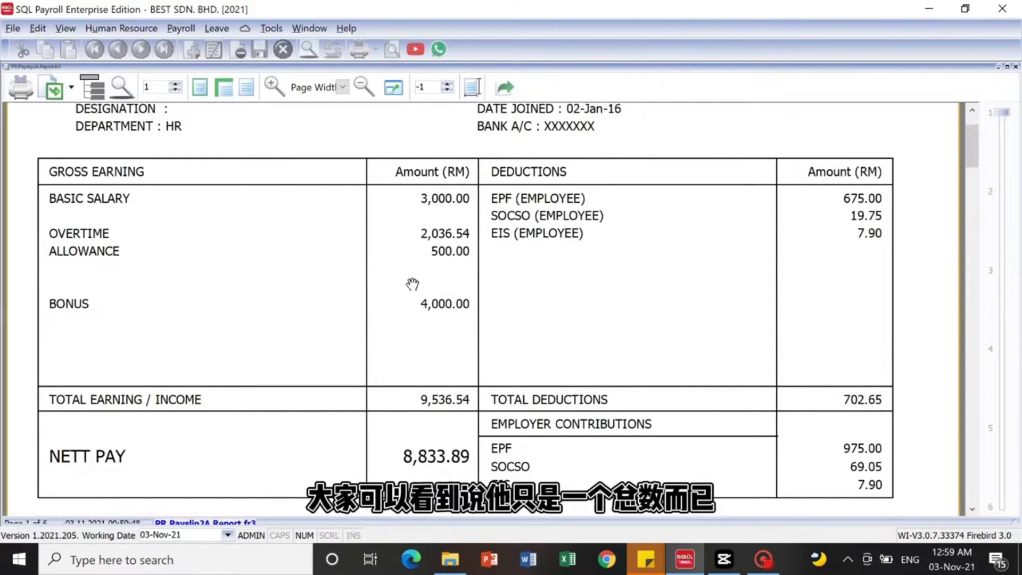
scroll(526, 361, up, 3)
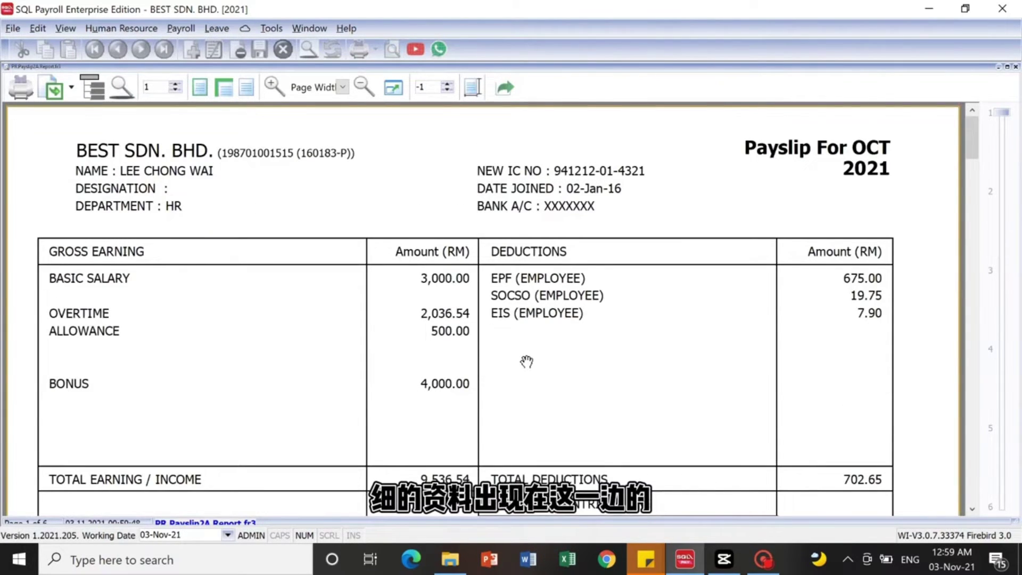
scroll(527, 362, down, 3)
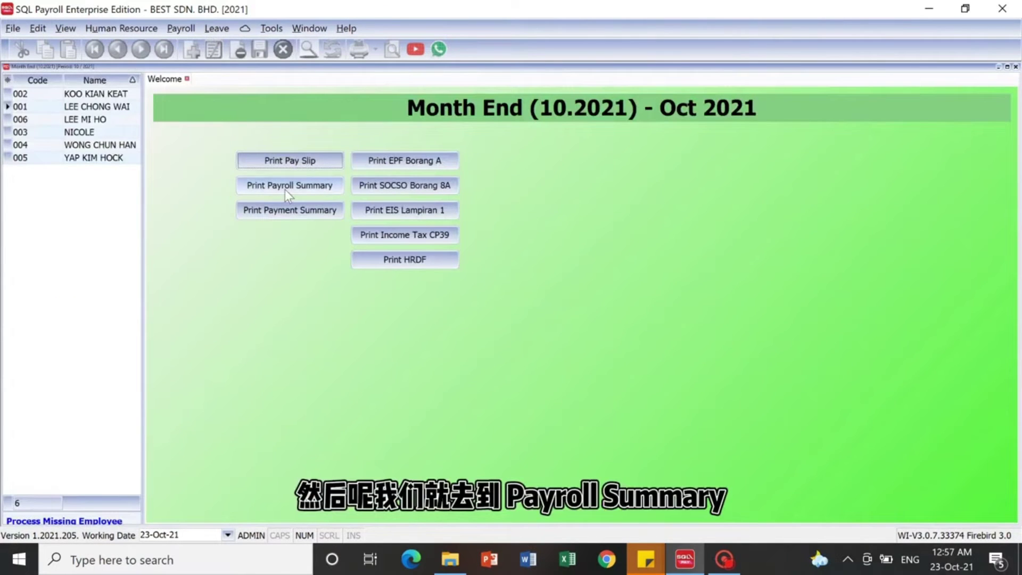
Step: Preview the Payroll Summary in PR.Summary-10C-L1.Report at Page Width, totalling 30,660.24 gross pay
click(286, 189)
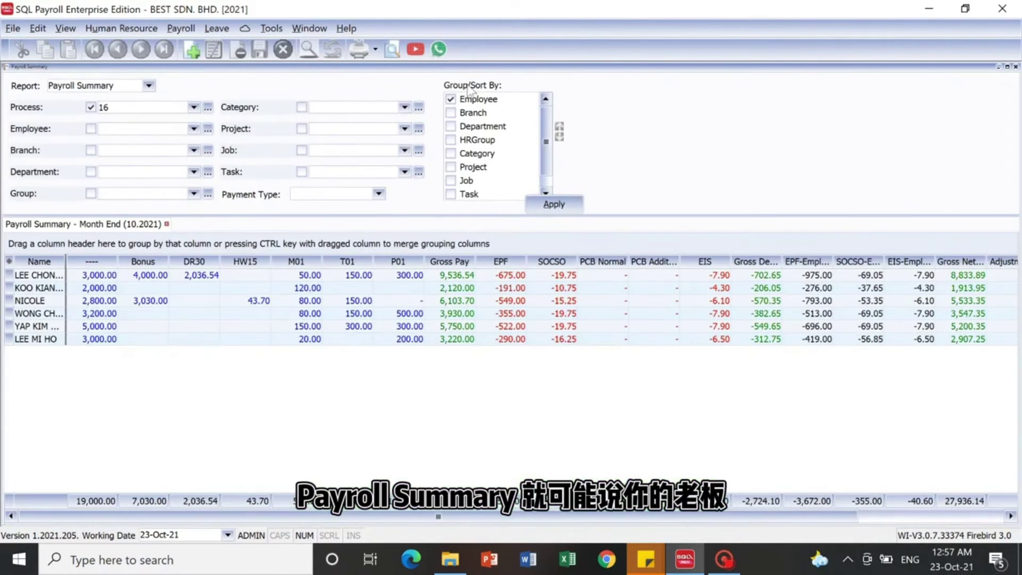
click(384, 51)
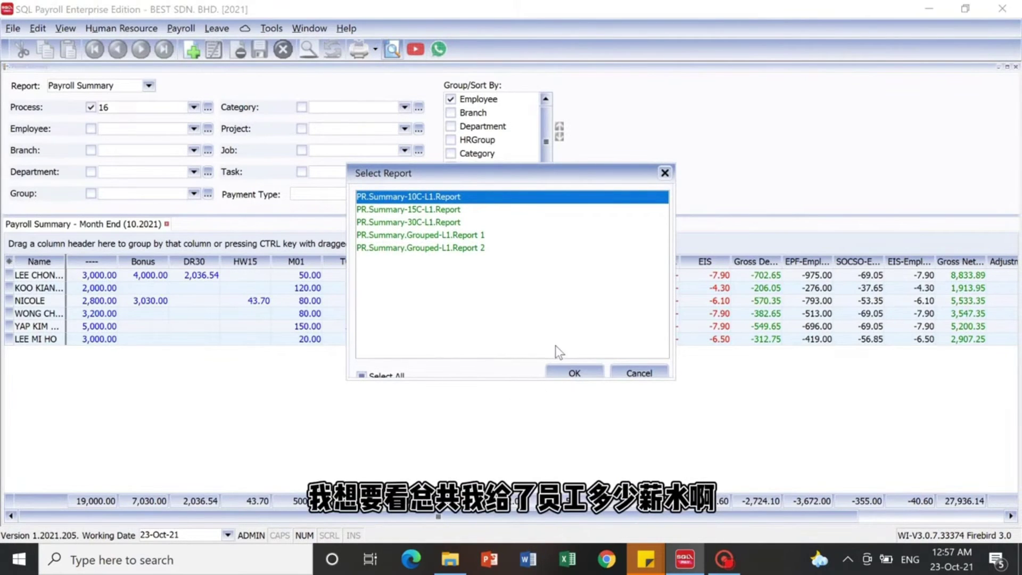
click(581, 373)
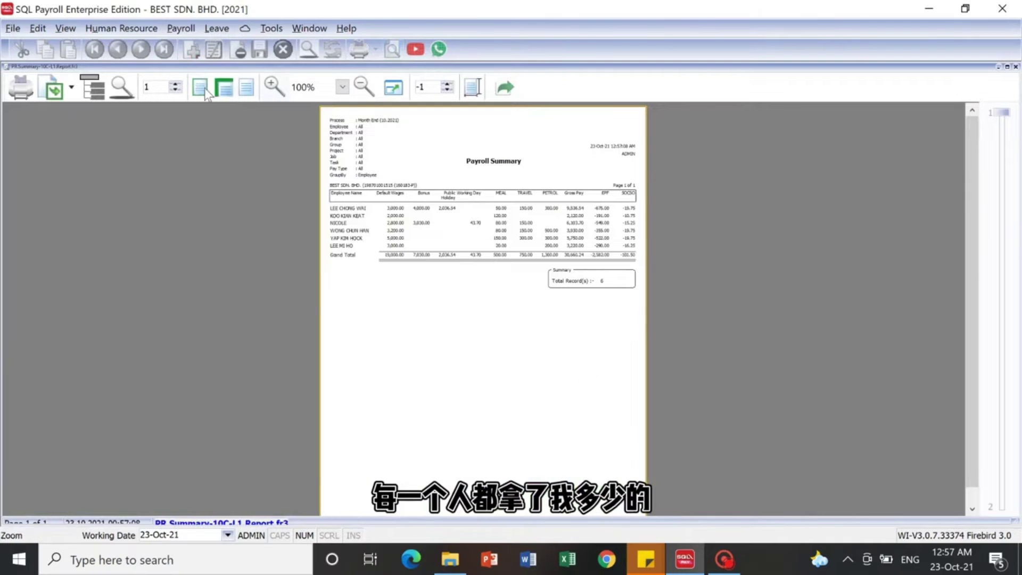
click(223, 87)
scroll(314, 197, down, 3)
scroll(329, 208, up, 1)
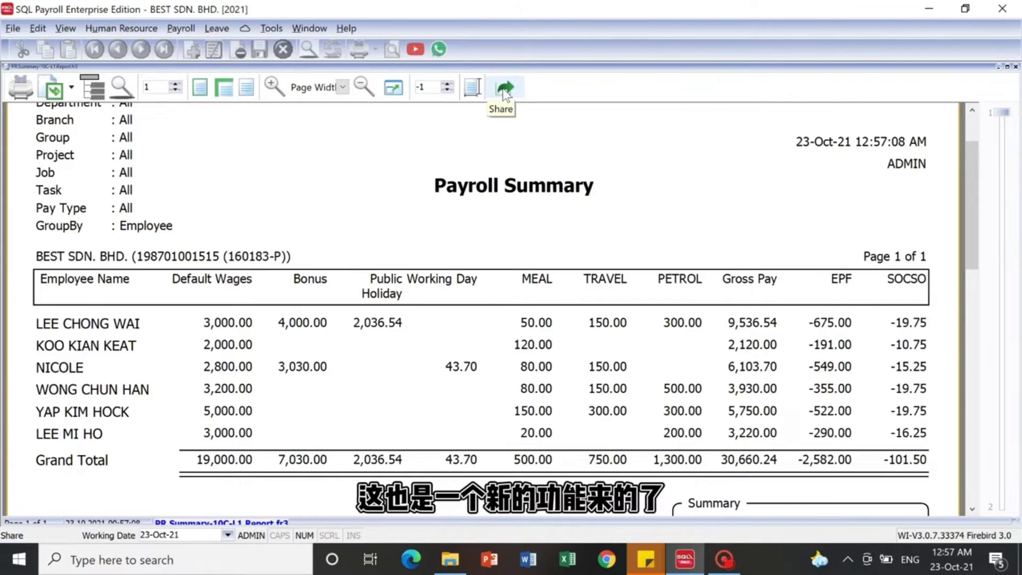
Step: Review the report's Share options and Export format list without exporting, then close Payroll Summary
click(504, 89)
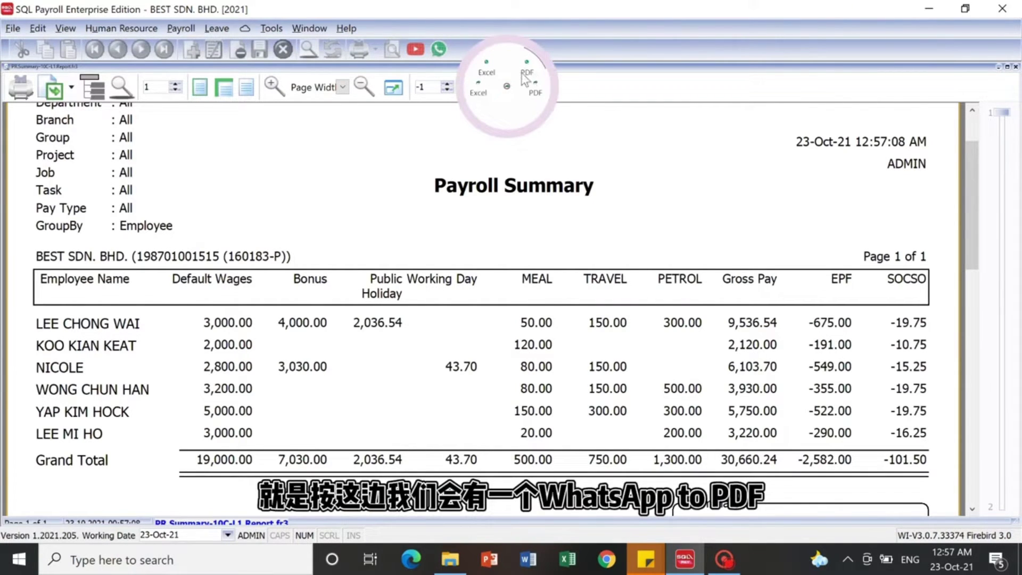
click(573, 57)
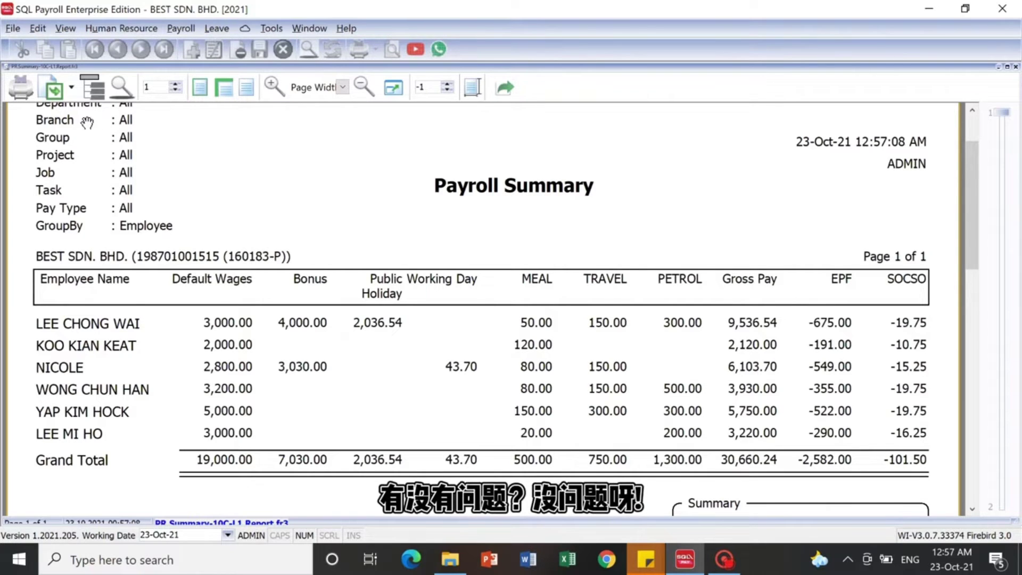
click(72, 88)
click(71, 89)
click(71, 90)
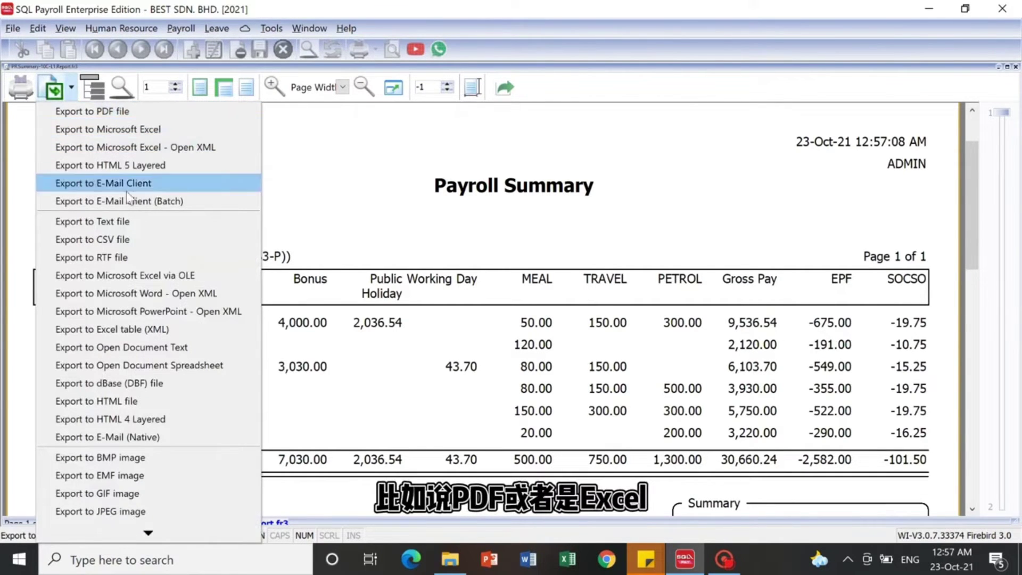
click(357, 115)
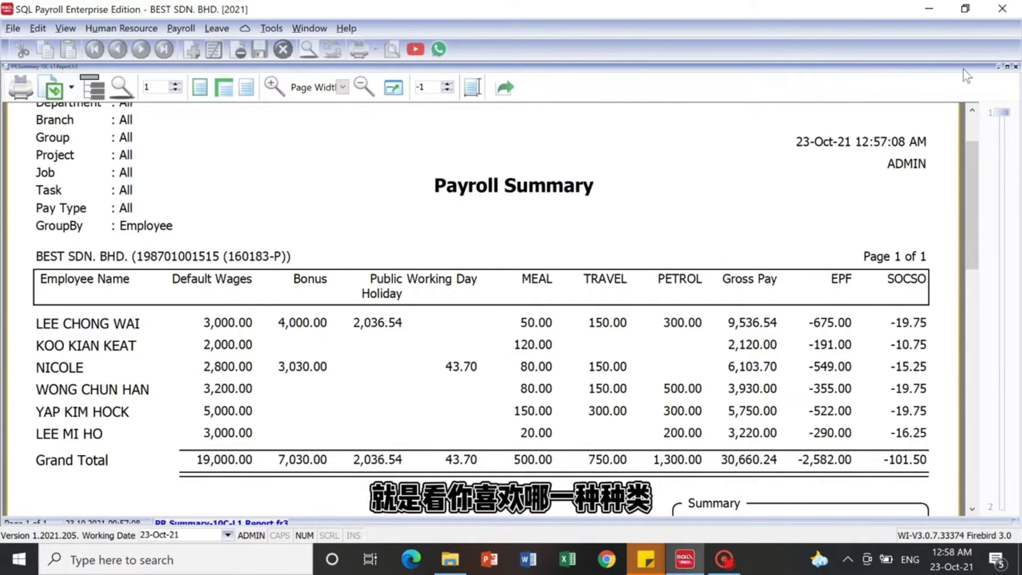
click(1015, 67)
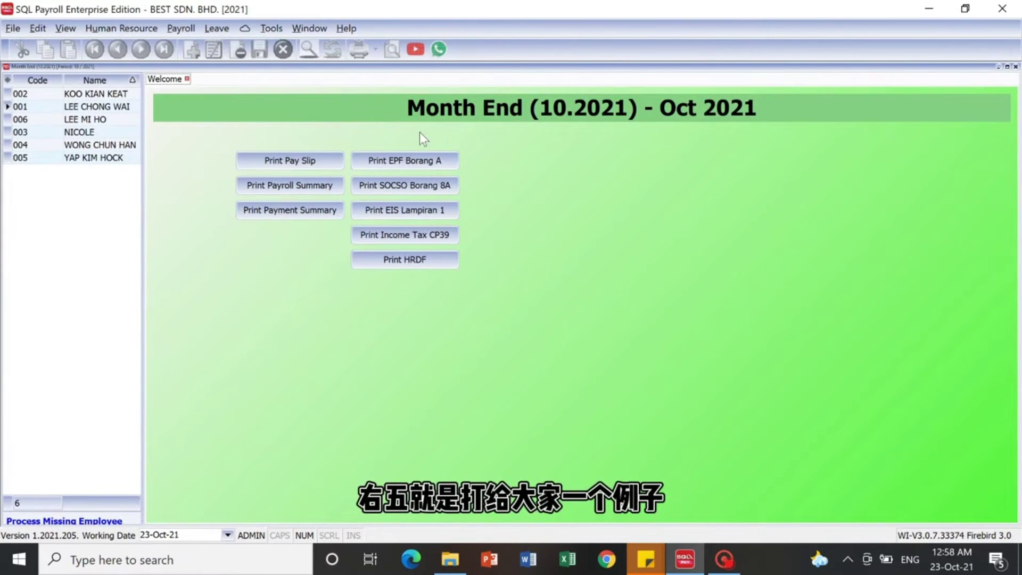
click(381, 168)
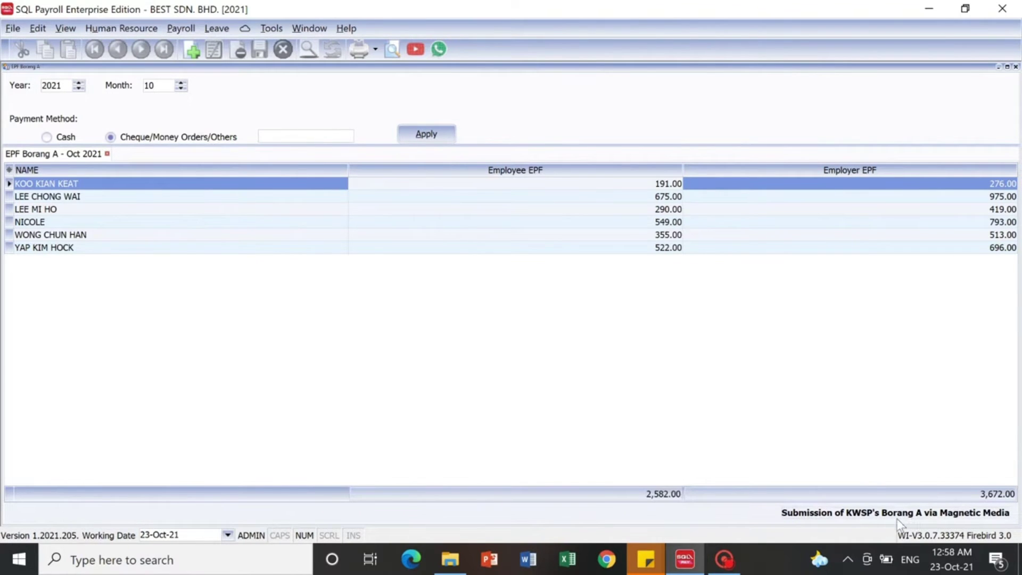
click(867, 514)
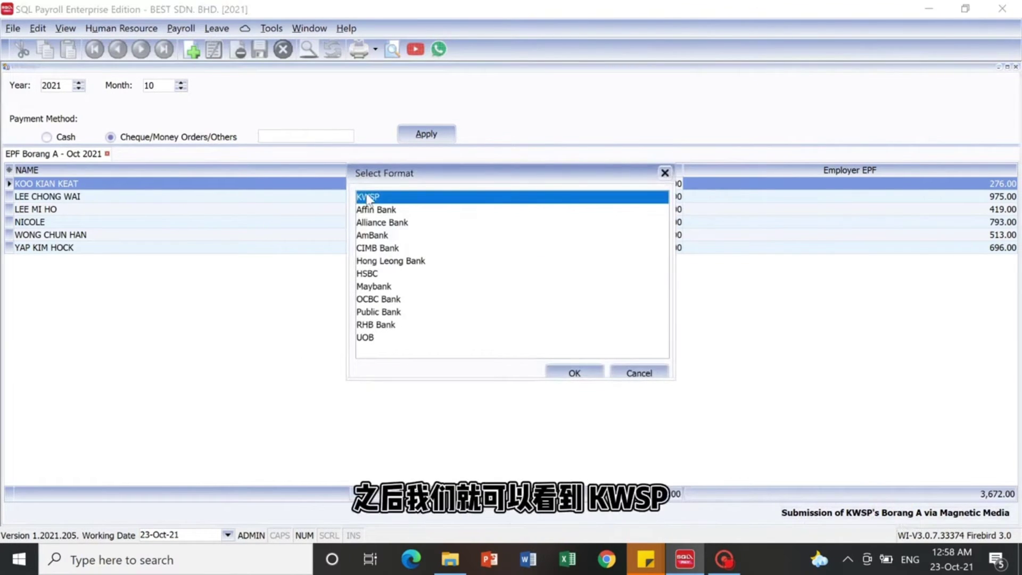
click(575, 373)
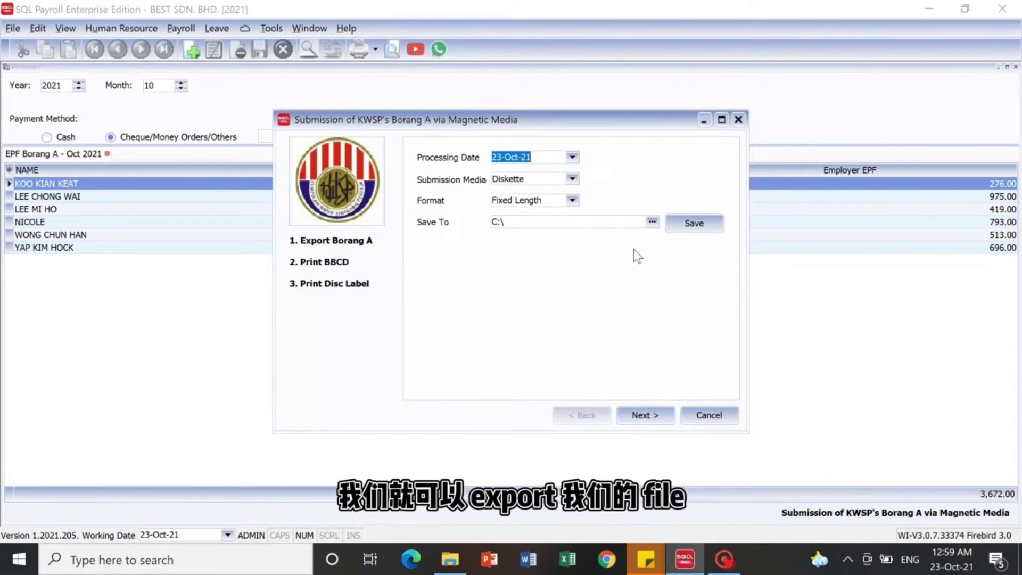
click(738, 119)
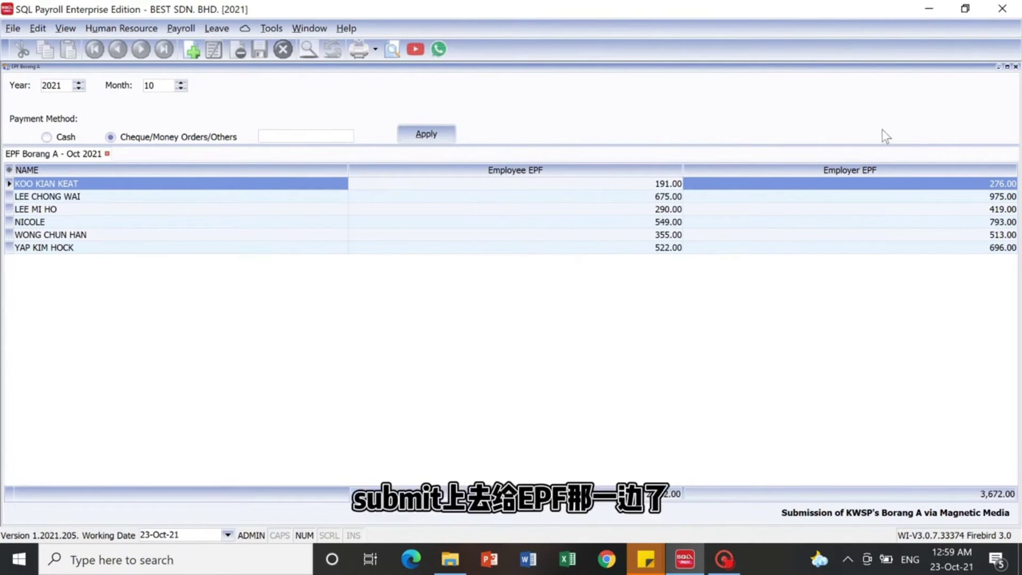
click(1015, 67)
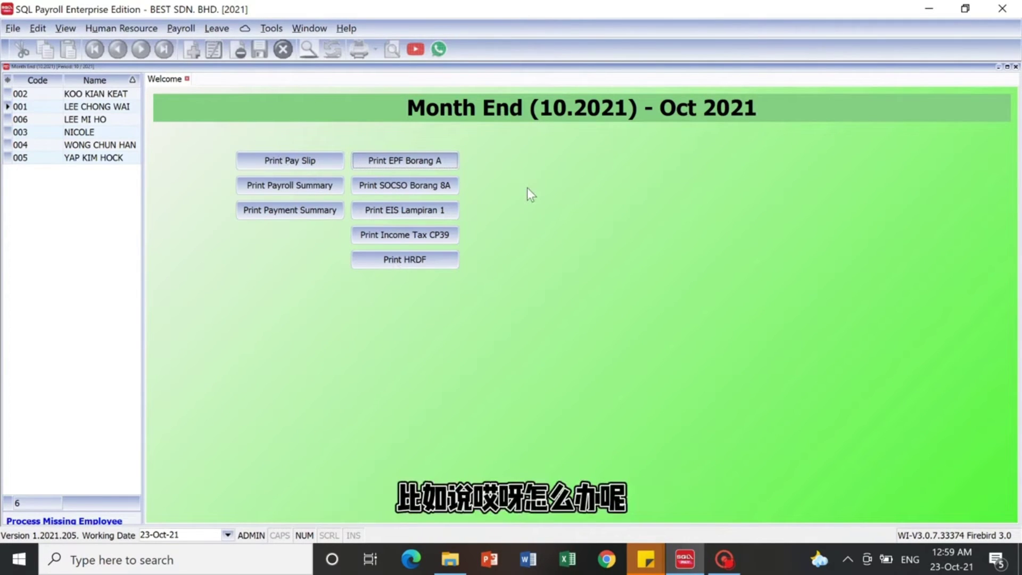
double_click(85, 119)
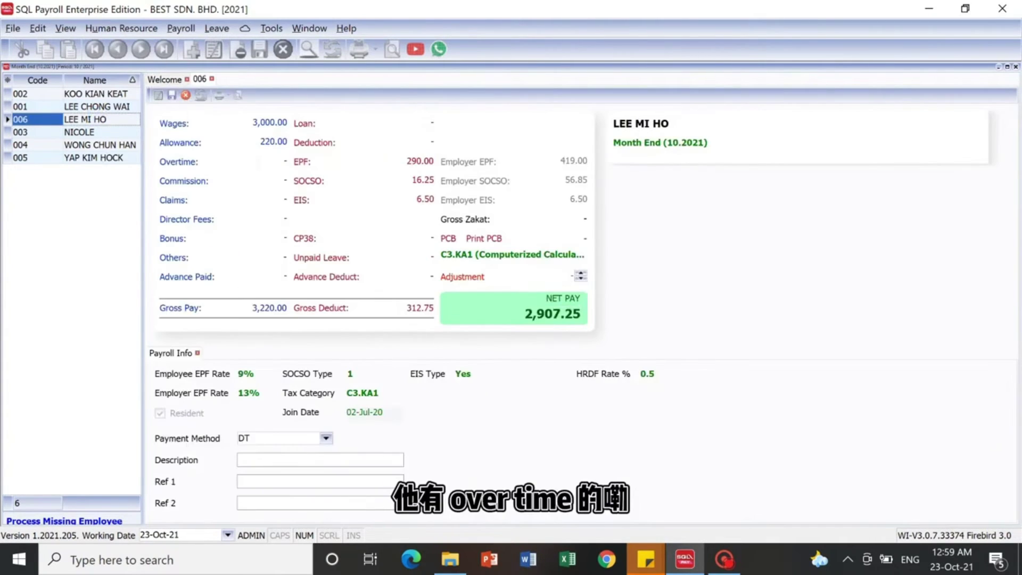
click(182, 162)
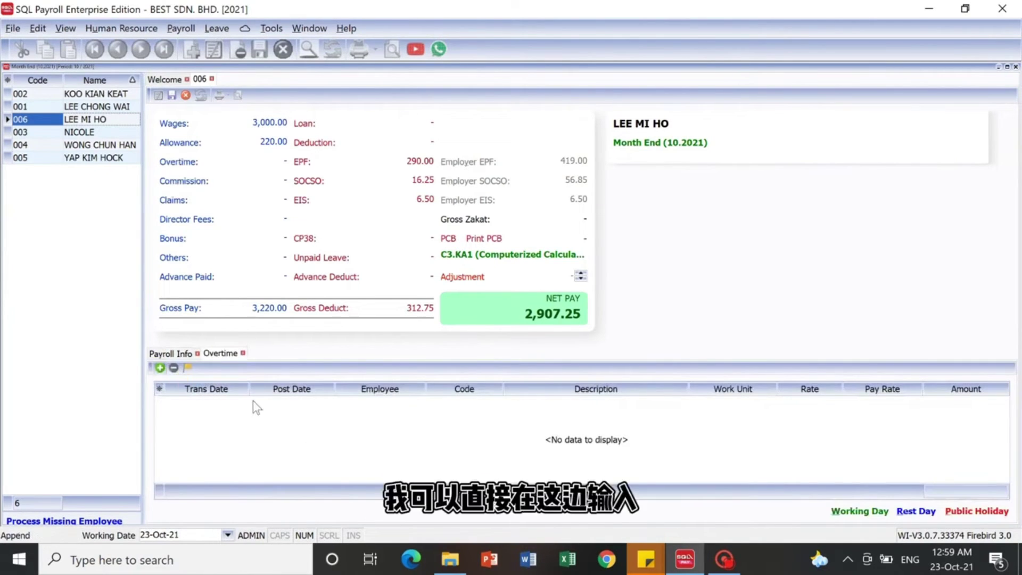
click(160, 367)
click(431, 402)
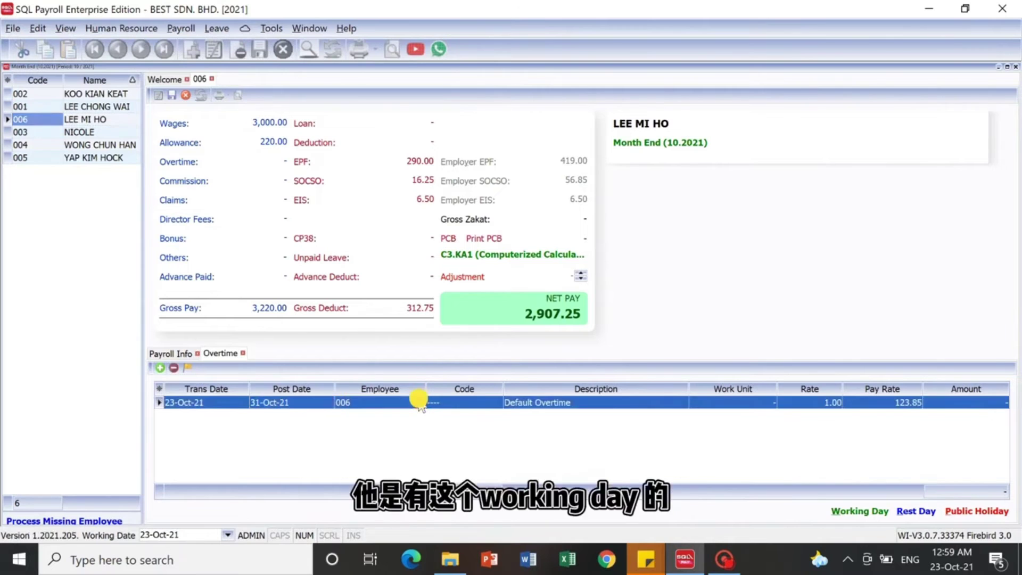
click(496, 403)
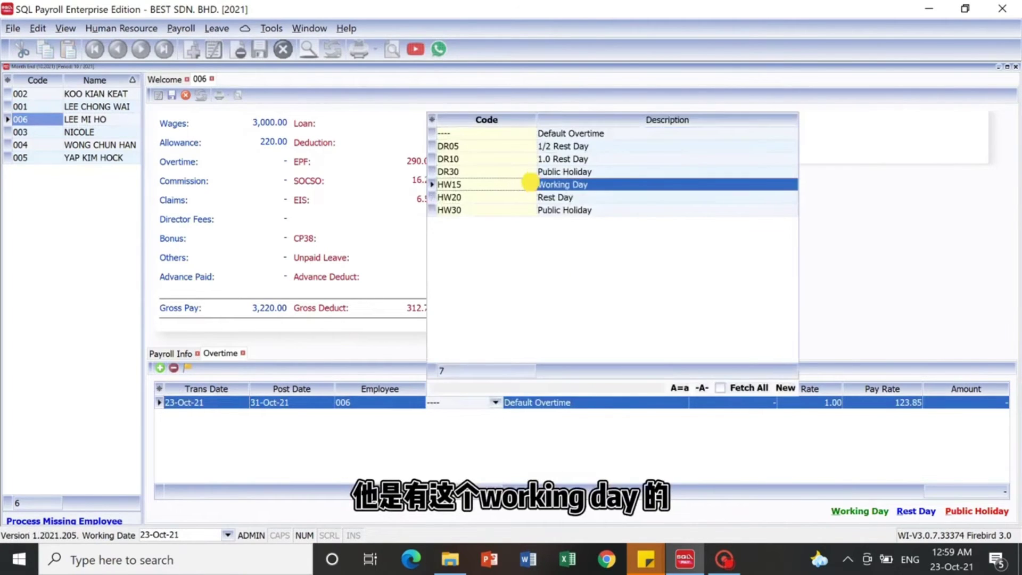
click(533, 184)
click(735, 403)
text(2)
key(Tab)
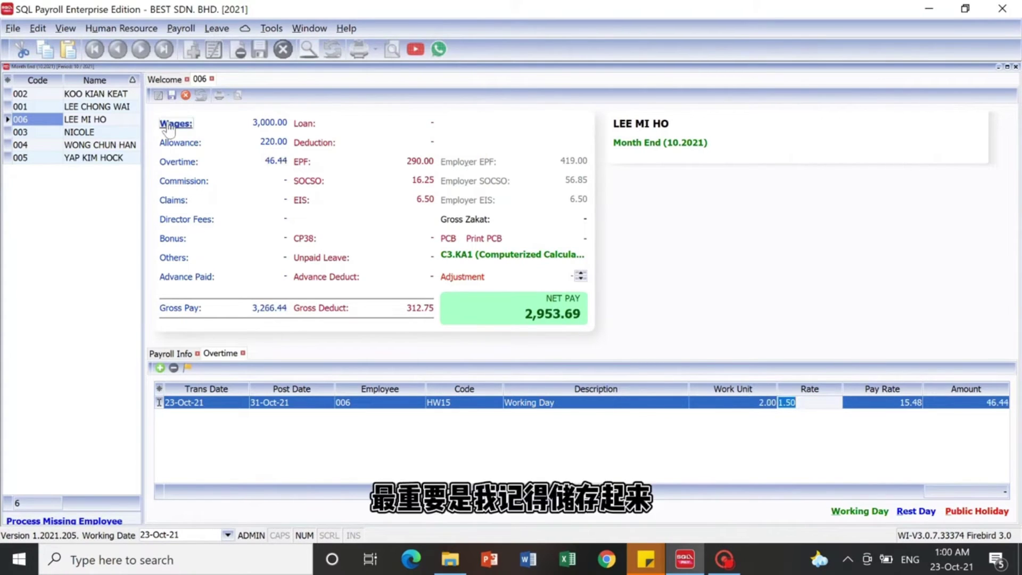
click(170, 97)
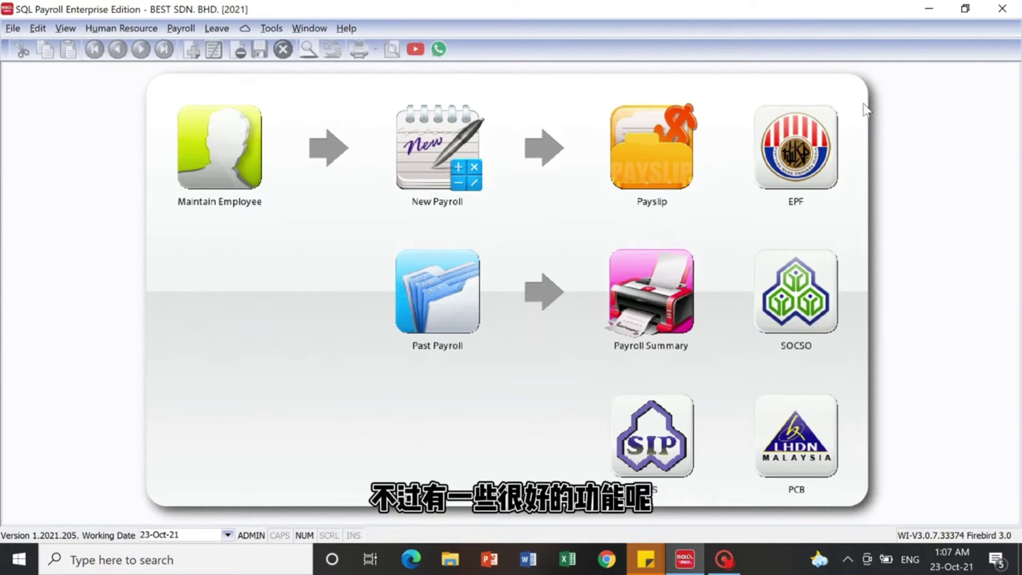
Step: Open Pending Payroll for Oct 2021 from the Payroll menu and maximize its window
click(175, 30)
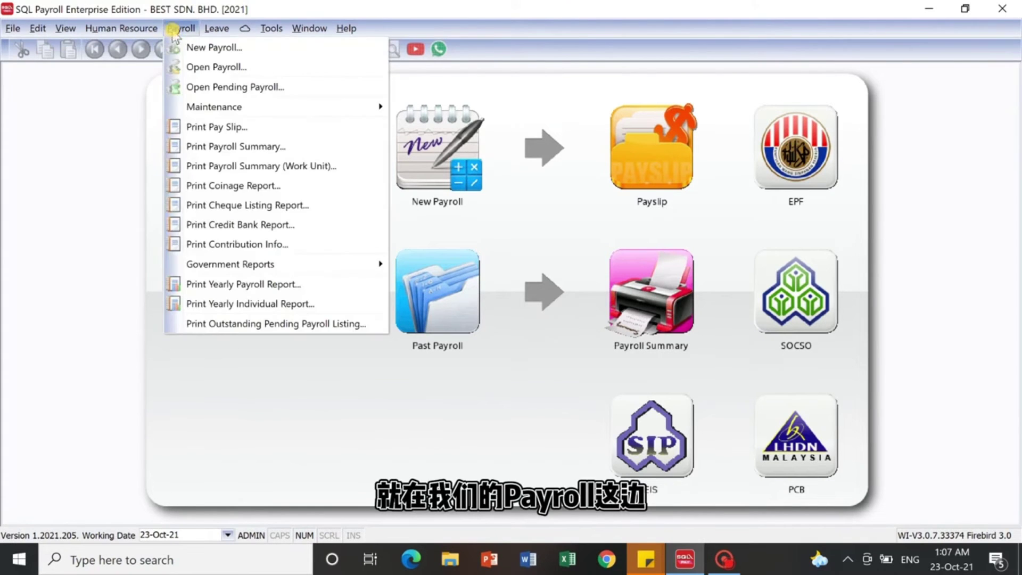
click(190, 85)
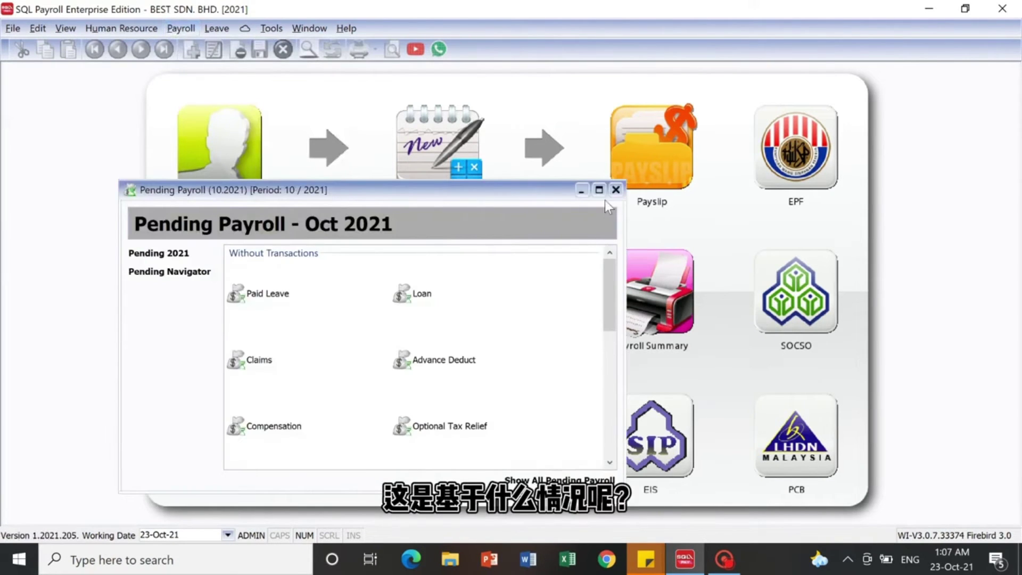
click(600, 191)
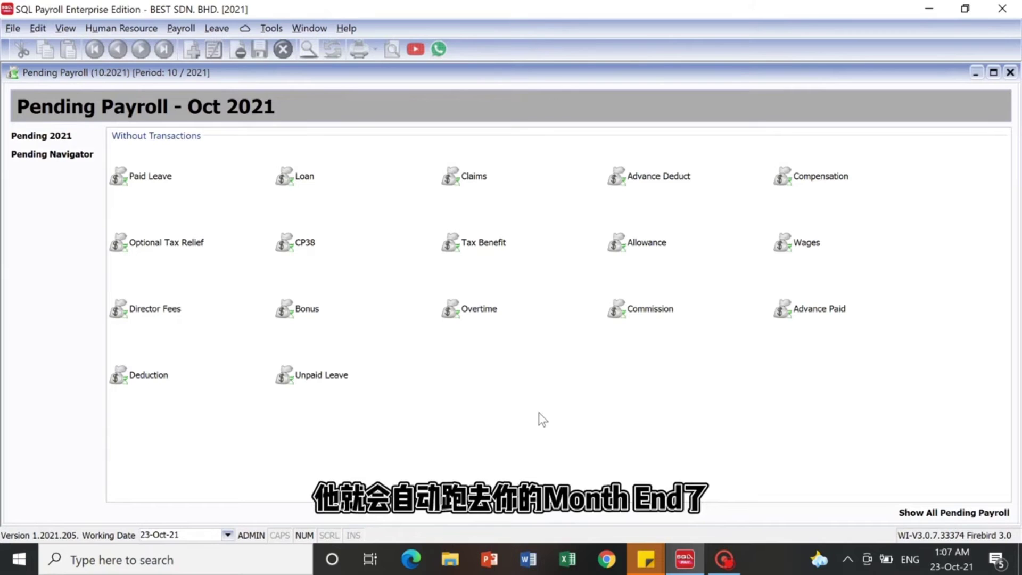
Step: Add a pending M01 MEAL allowance of 40 for employee 006
click(620, 251)
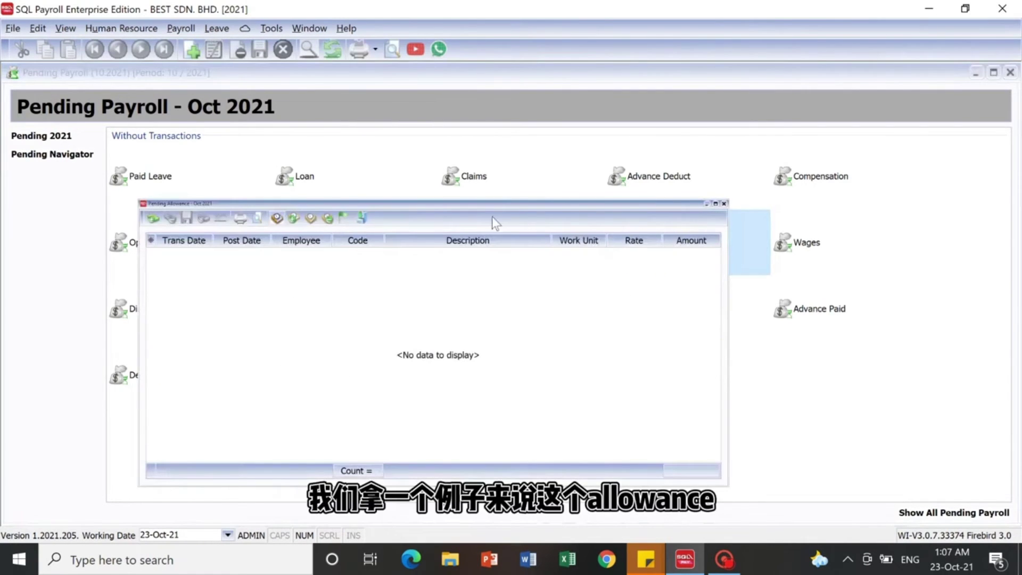
click(153, 218)
click(317, 254)
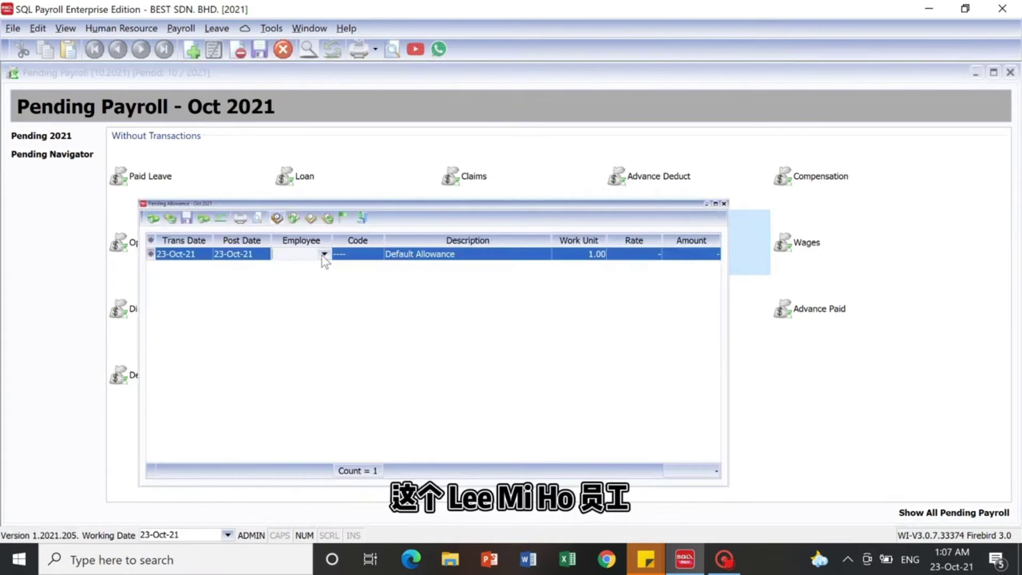
click(327, 255)
click(391, 354)
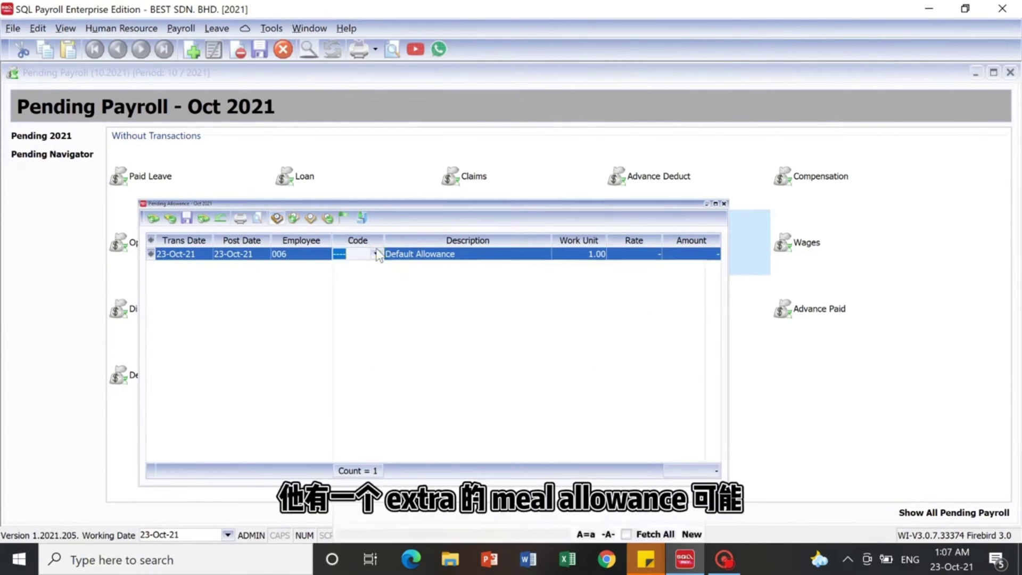
click(377, 253)
click(393, 293)
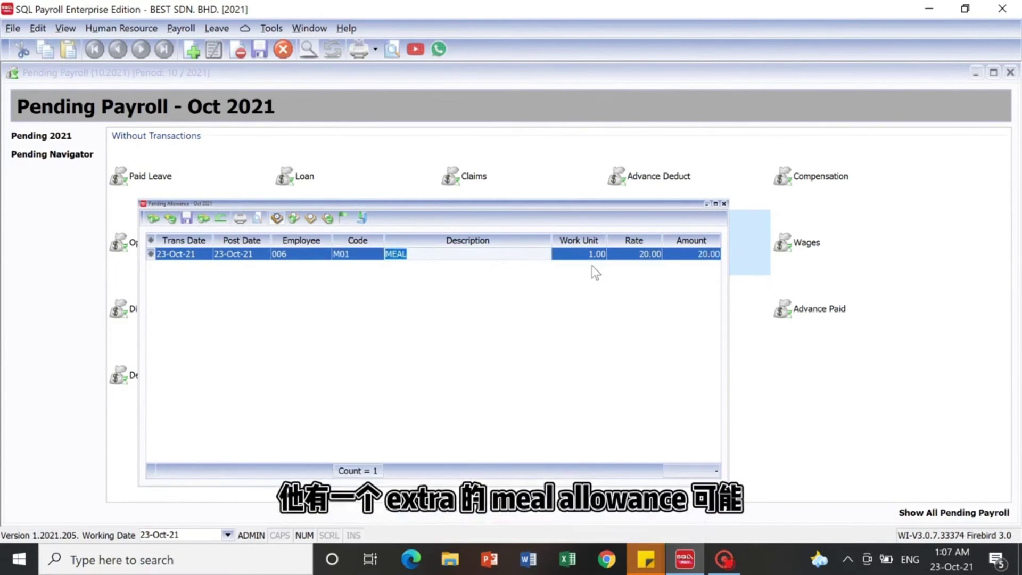
click(617, 254)
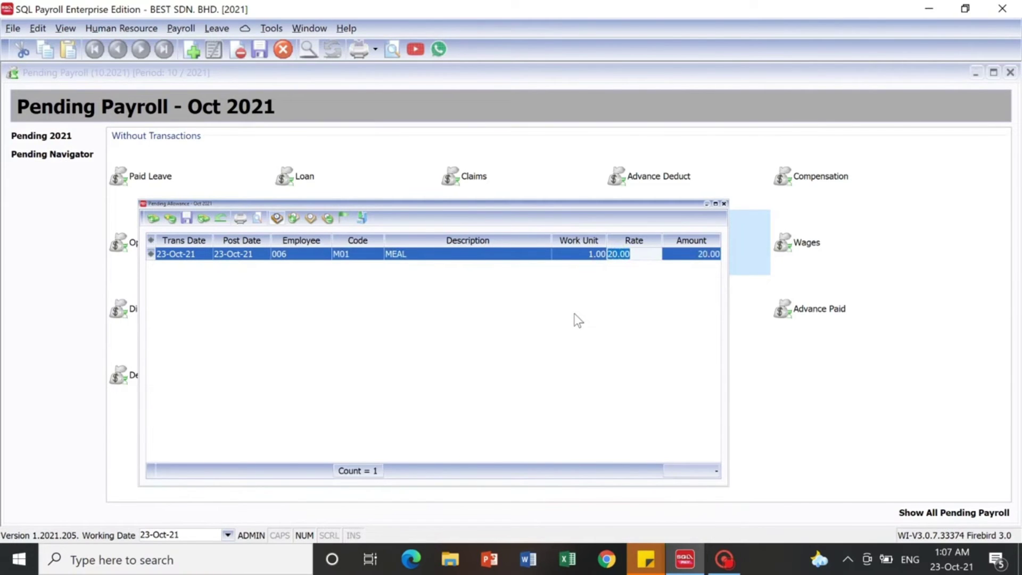
text(40)
key(Return)
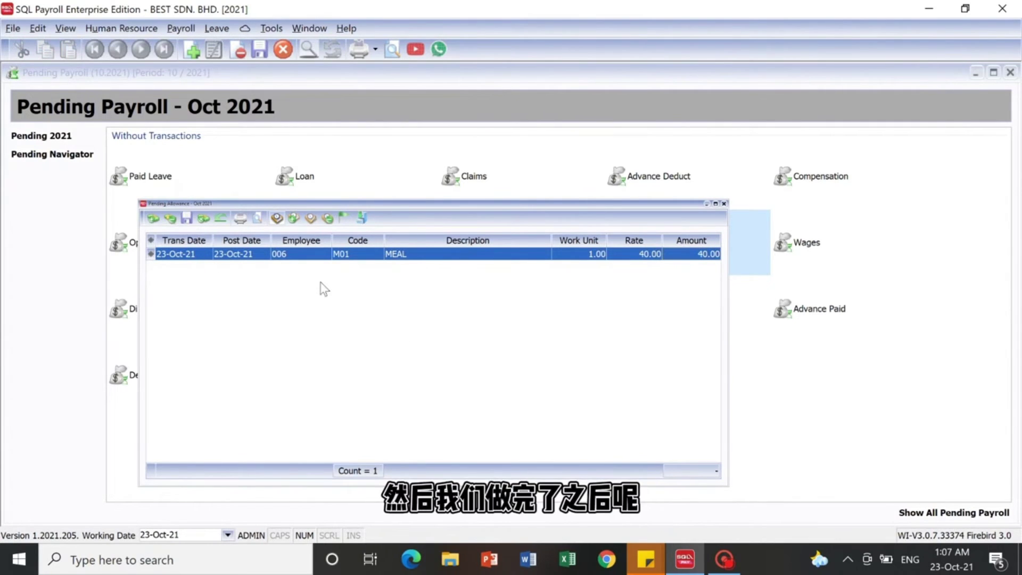
Step: Add a second MEAL allowance of 40.00 for employee 006, post-dated 31-Dec-21
click(153, 218)
click(245, 267)
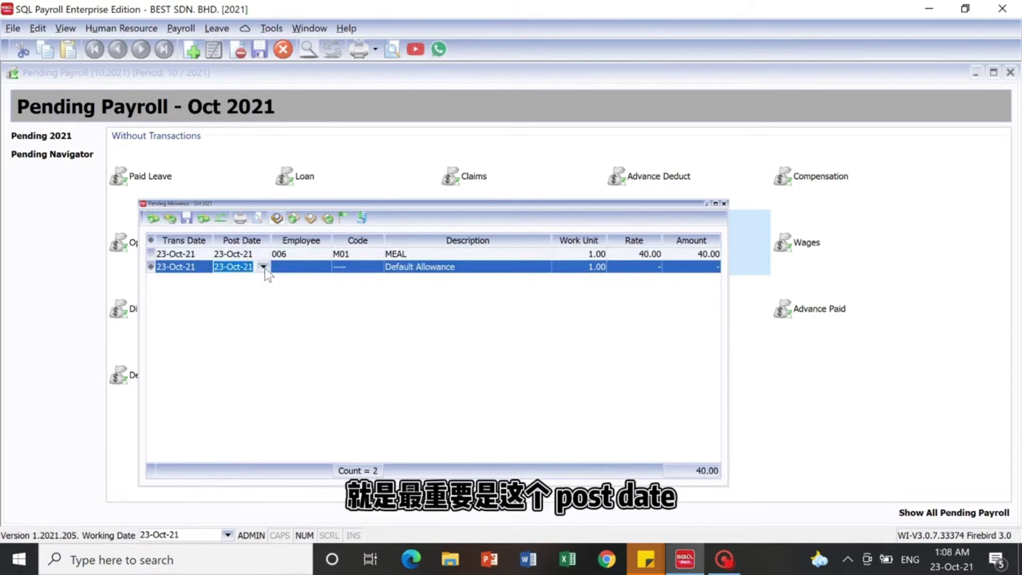
click(263, 267)
click(272, 305)
click(304, 387)
click(315, 382)
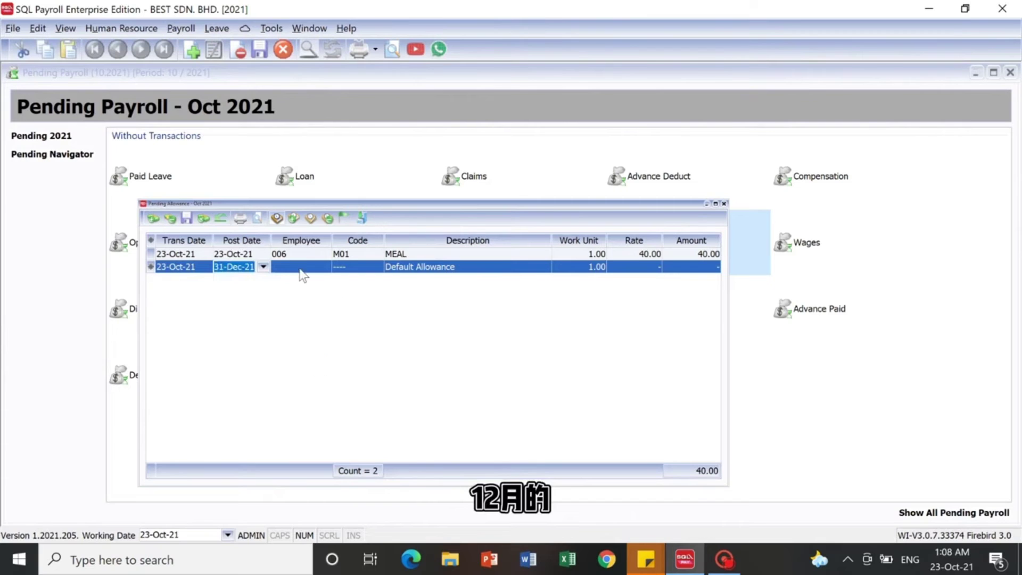
click(316, 267)
click(325, 266)
click(337, 365)
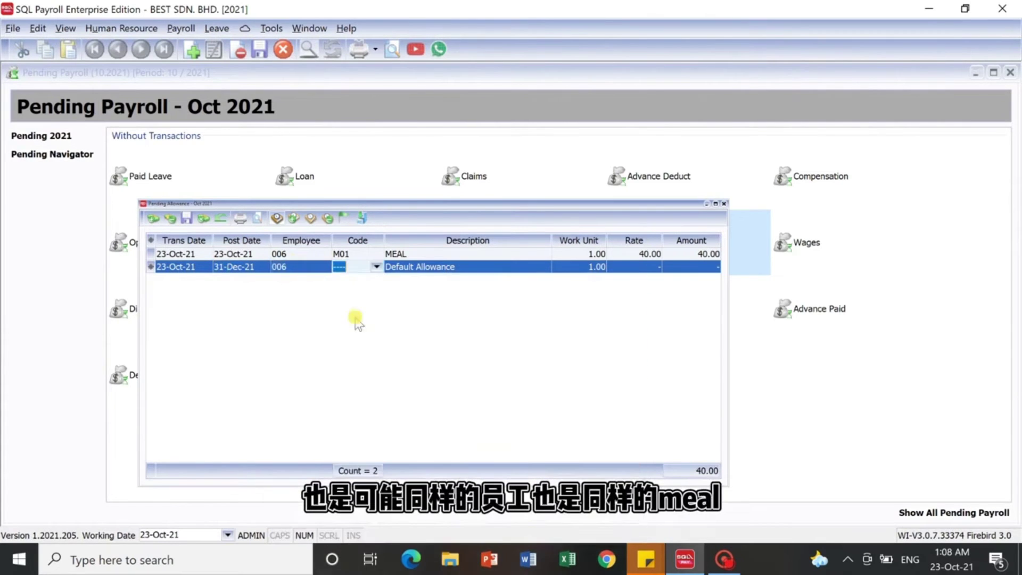
click(376, 267)
click(390, 306)
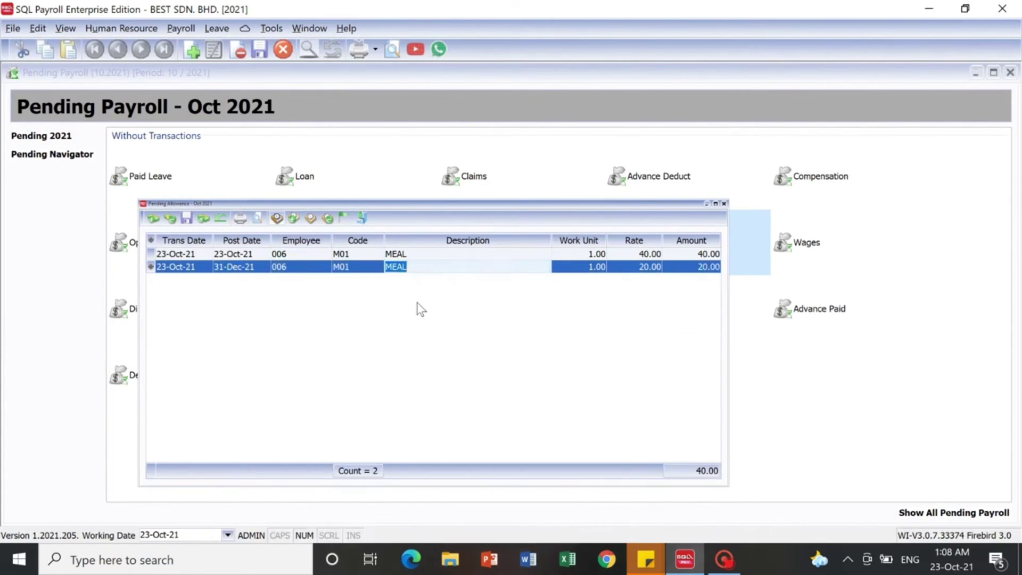
click(634, 266)
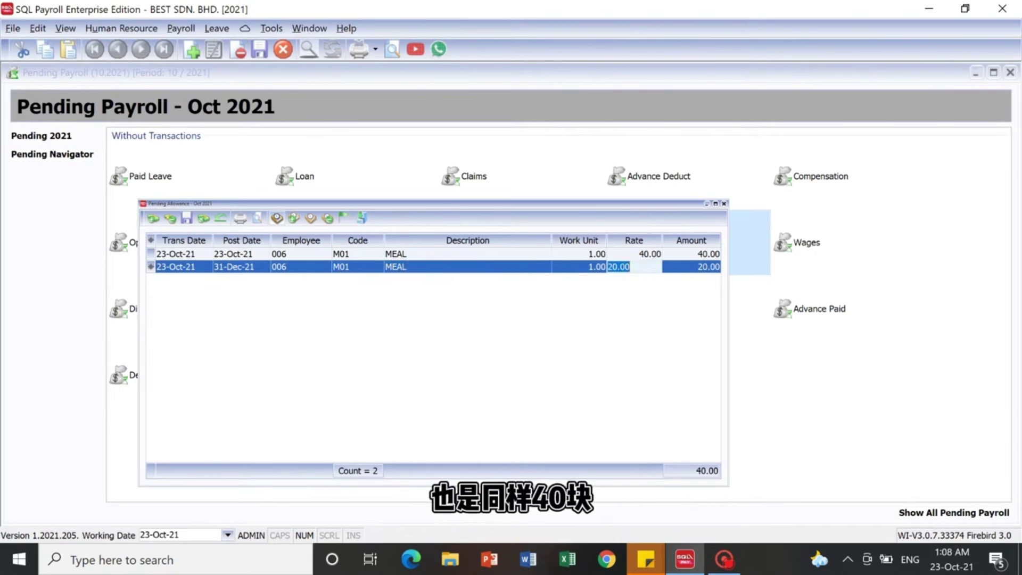
text(40.00)
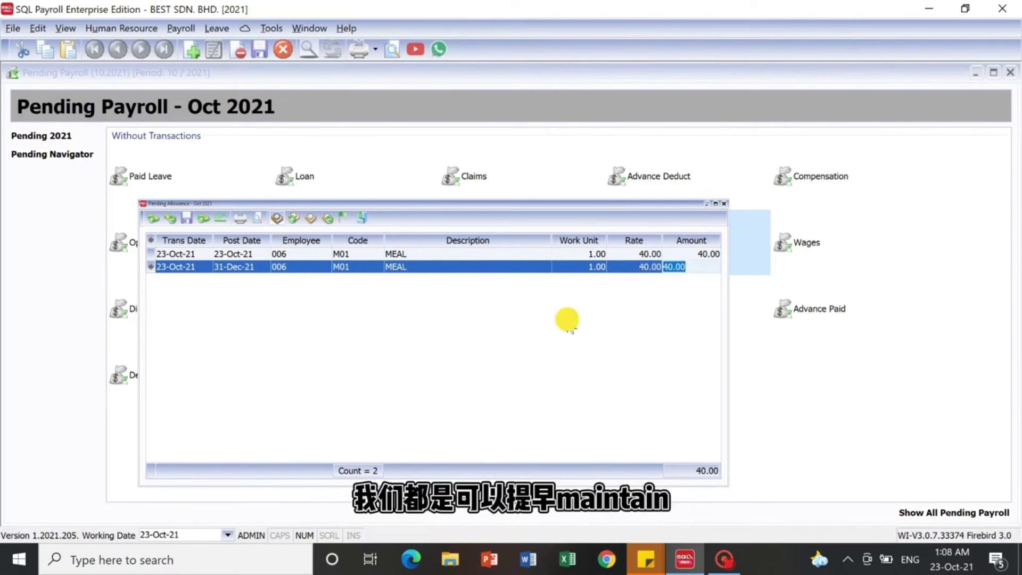
click(570, 326)
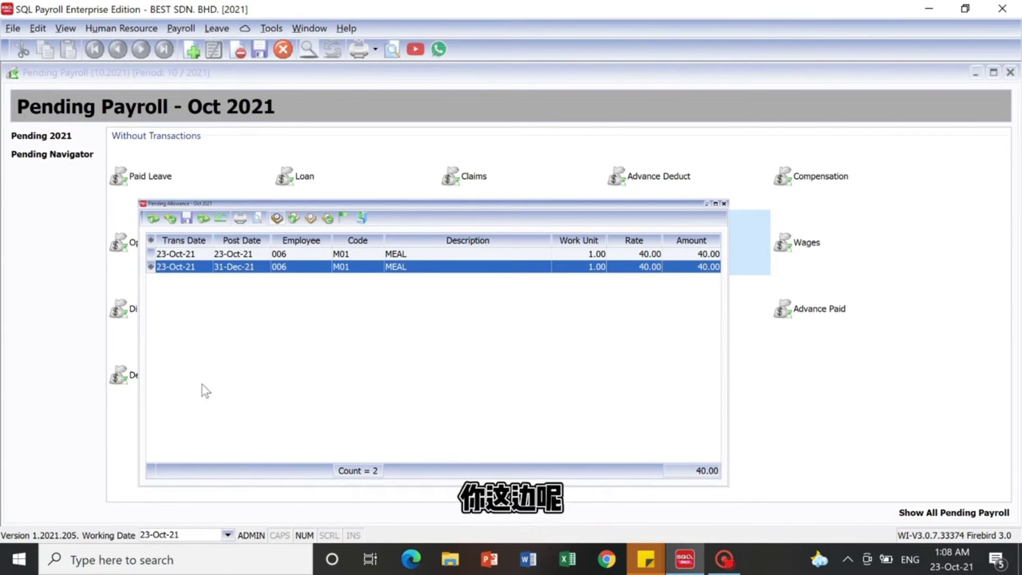
Step: Show the allowance grid's context menu with Paste From Excel, then dismiss it without adding rows
right_click(213, 305)
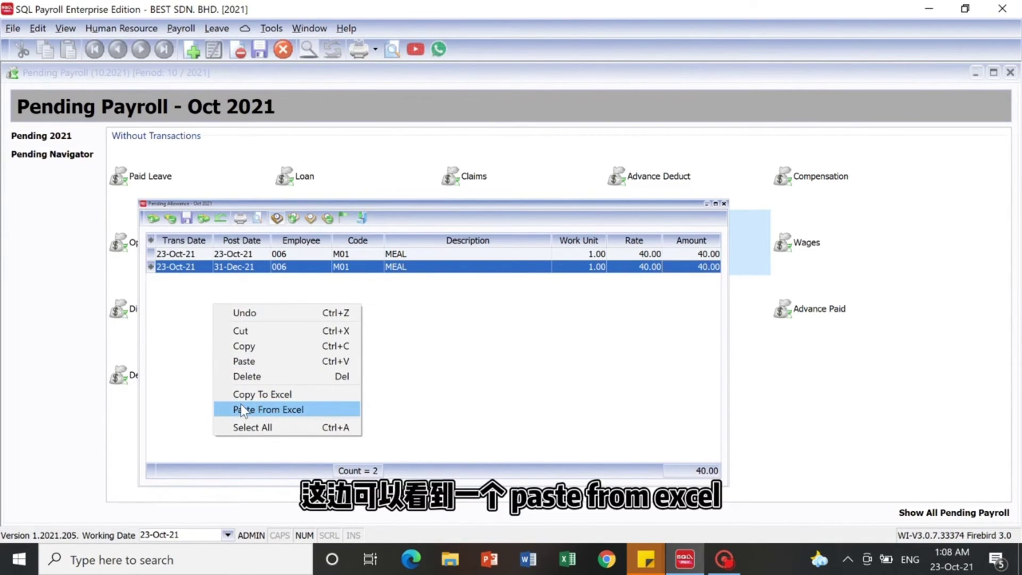
click(186, 359)
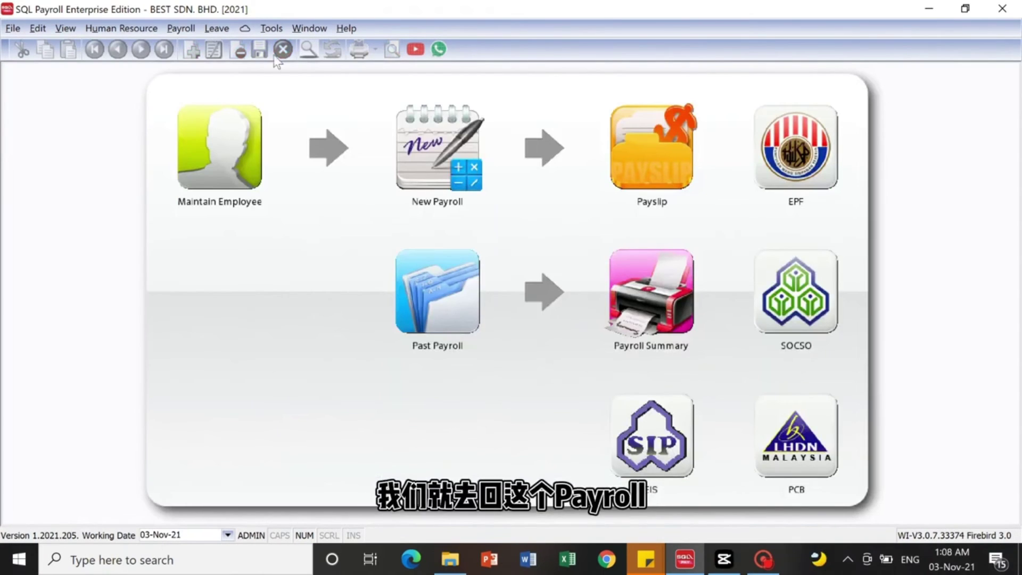
click(181, 29)
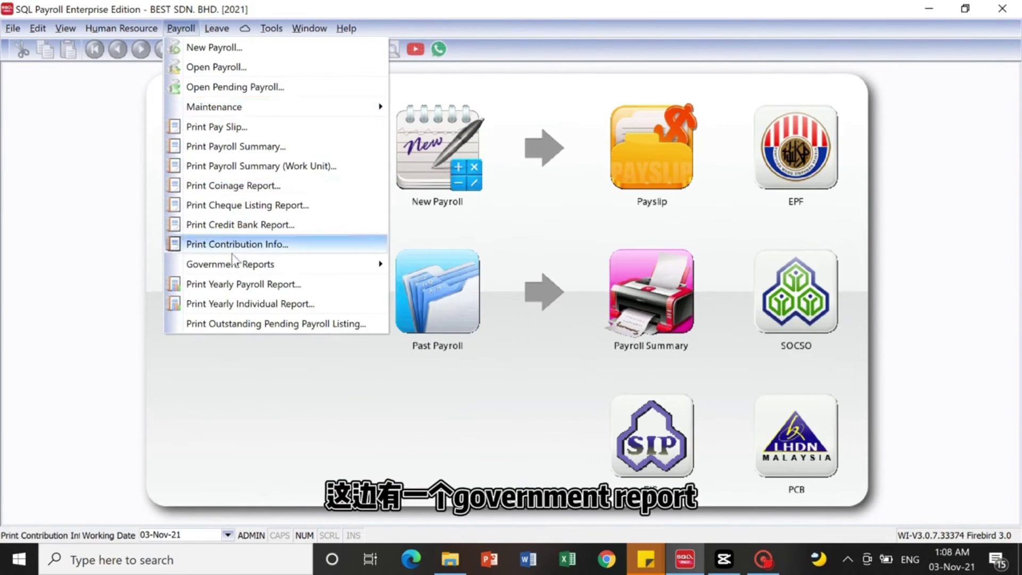
mouse_move(233, 267)
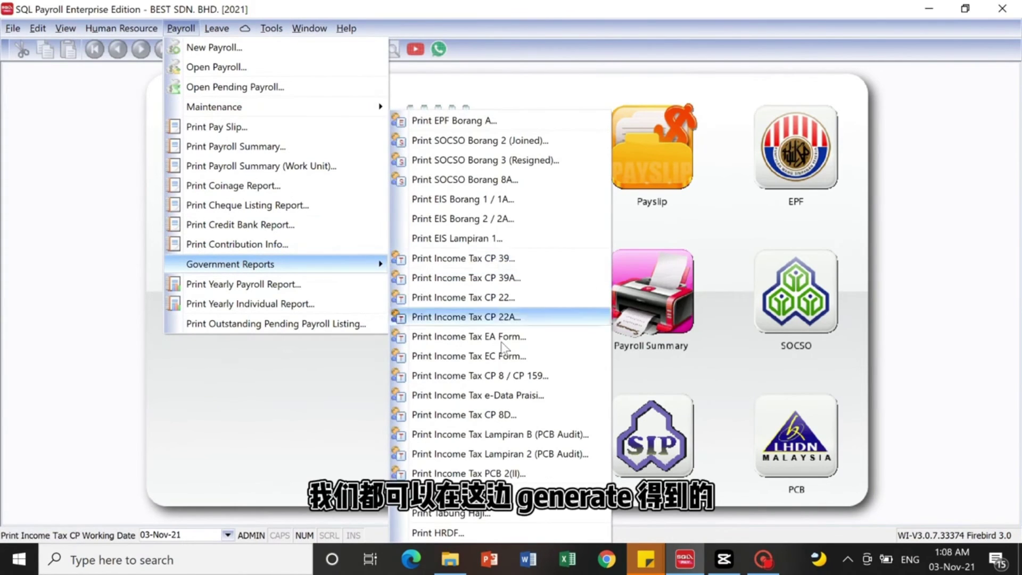
click(497, 420)
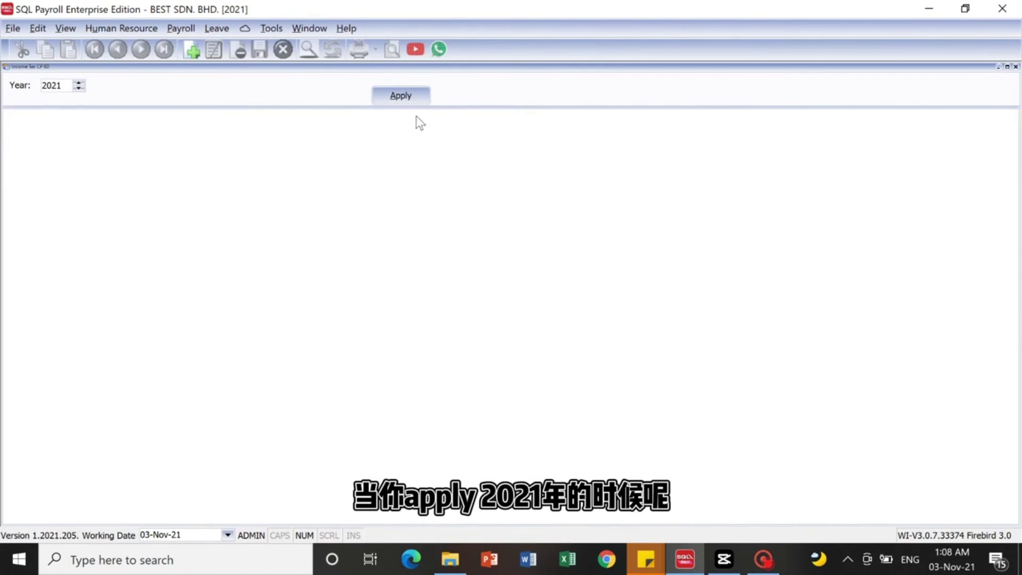
click(414, 98)
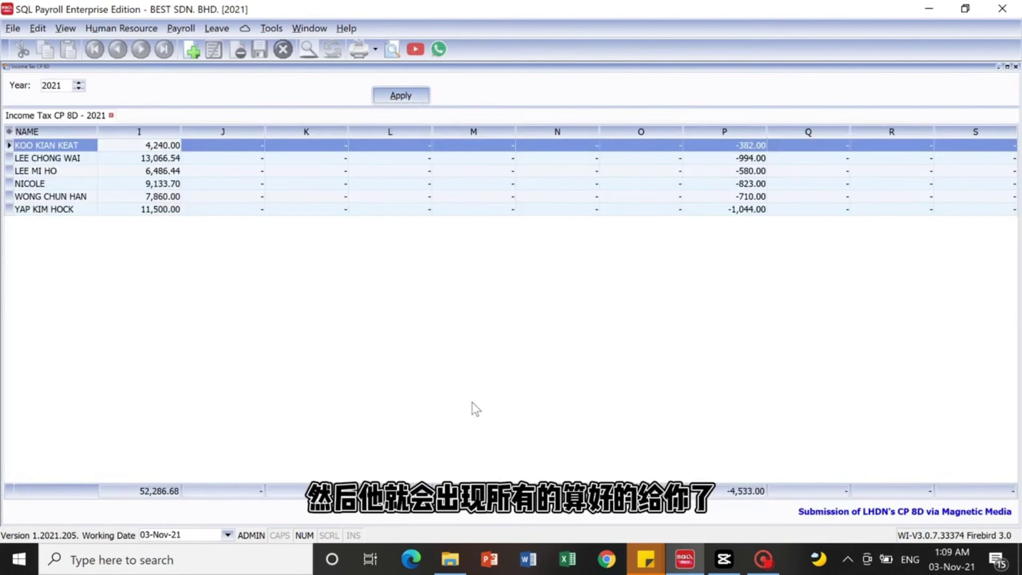
click(832, 516)
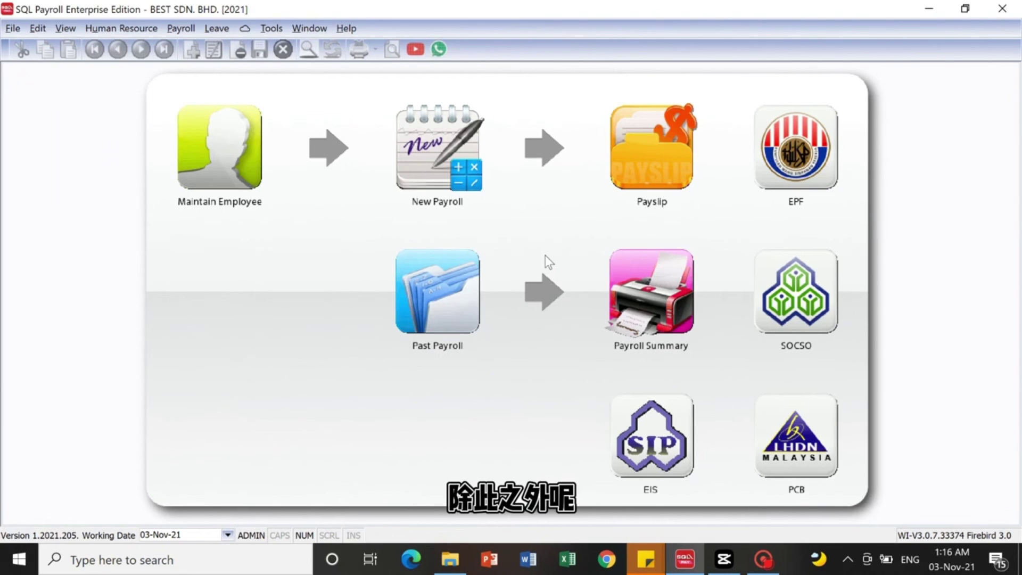
Step: Start a new 2021 leave application for employee 006 from Leave Application
click(214, 29)
click(237, 51)
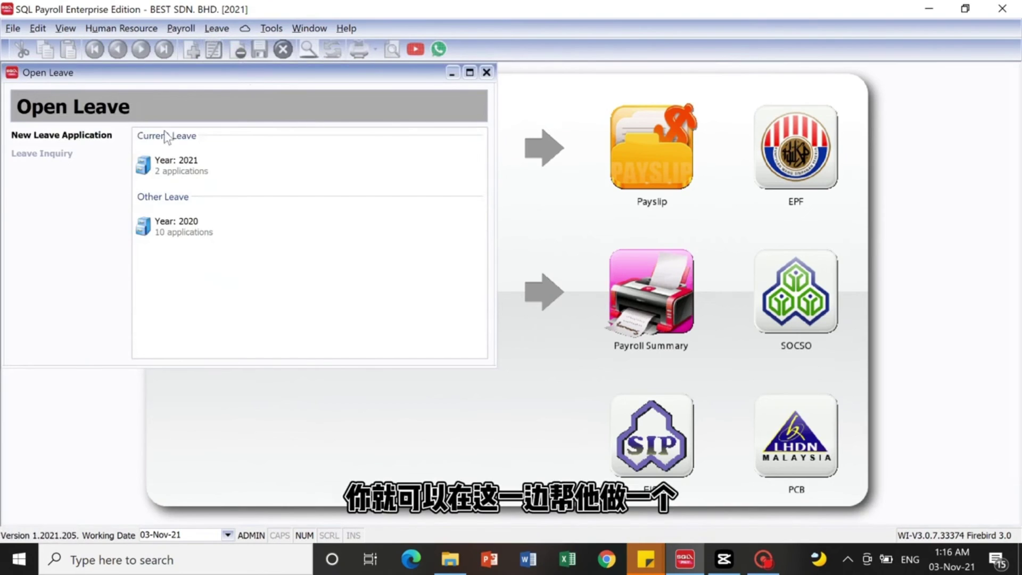
click(108, 138)
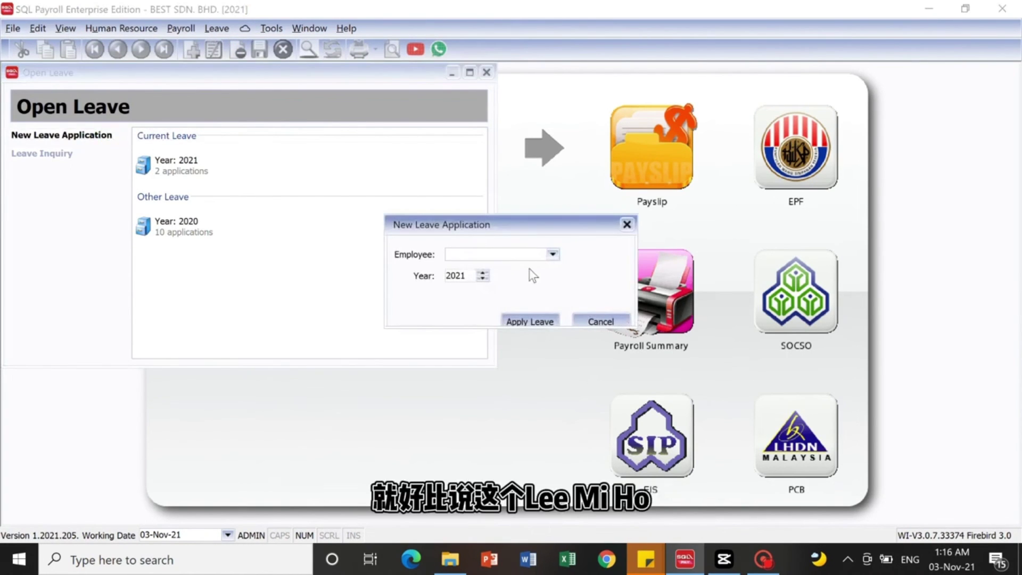
click(549, 256)
click(514, 352)
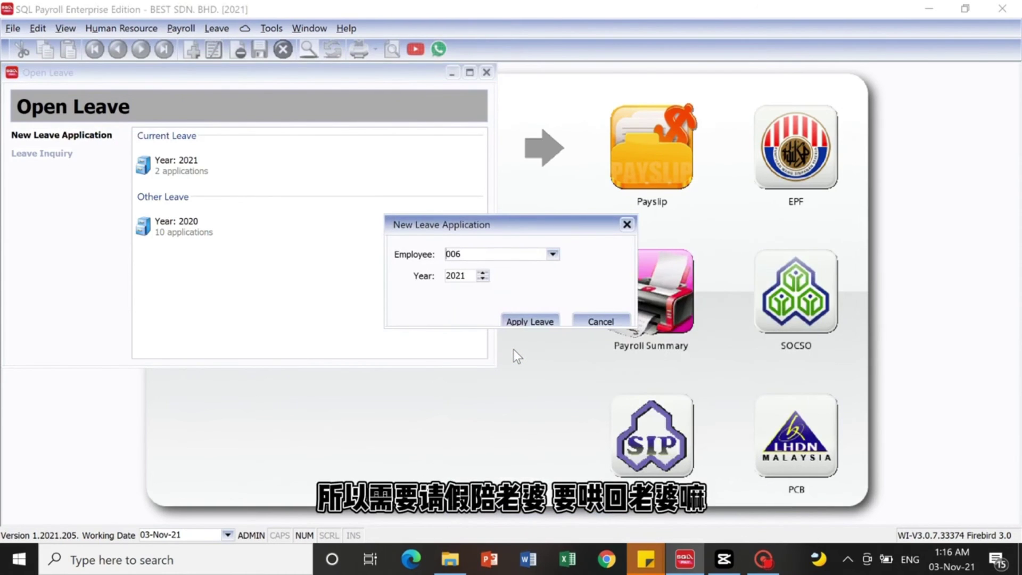
click(528, 319)
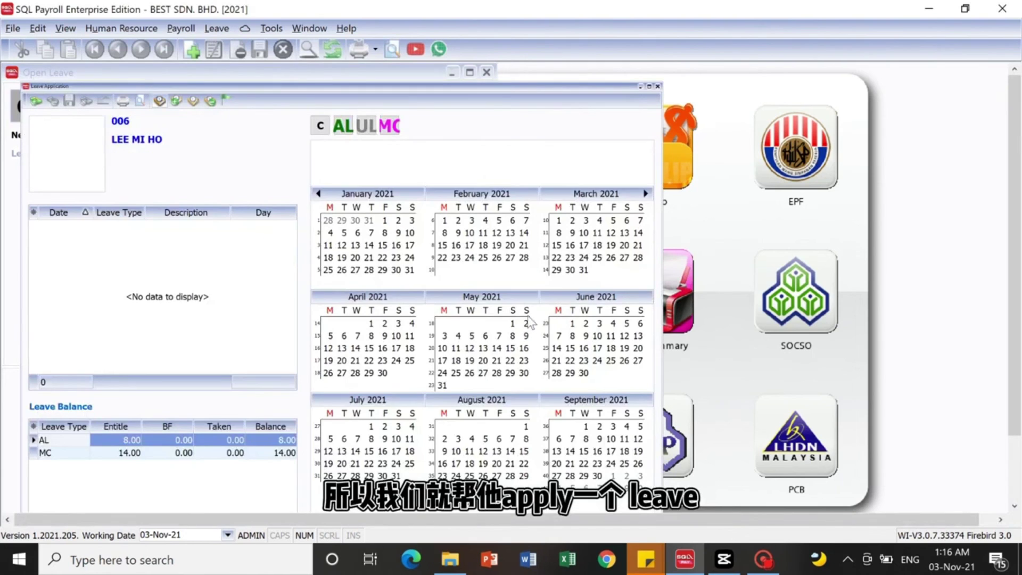
Step: Book 1 day of Annual Leave on 06-Jan-21, allowing it past January's 0.7-day limit
double_click(498, 87)
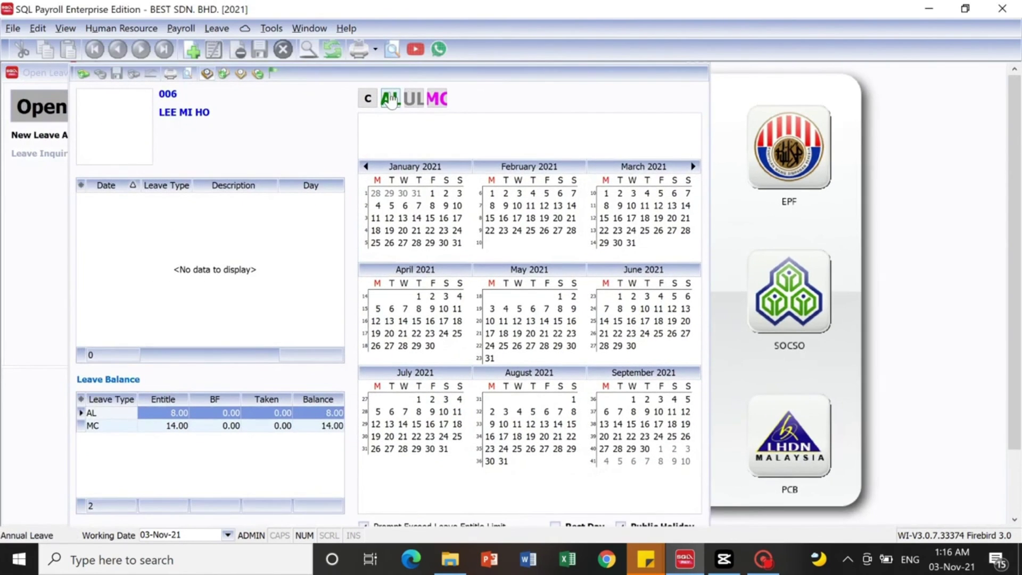
click(404, 206)
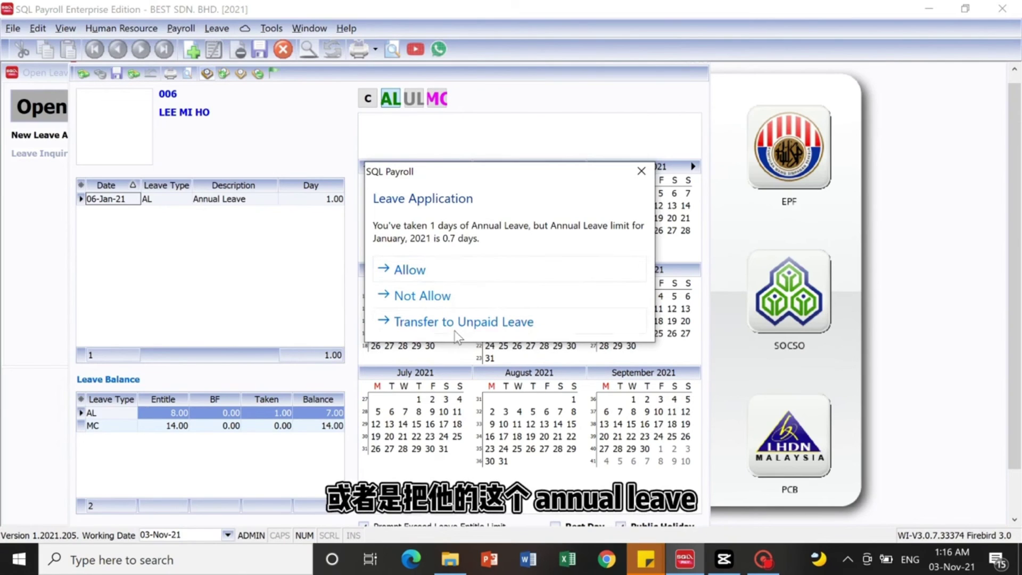
click(431, 276)
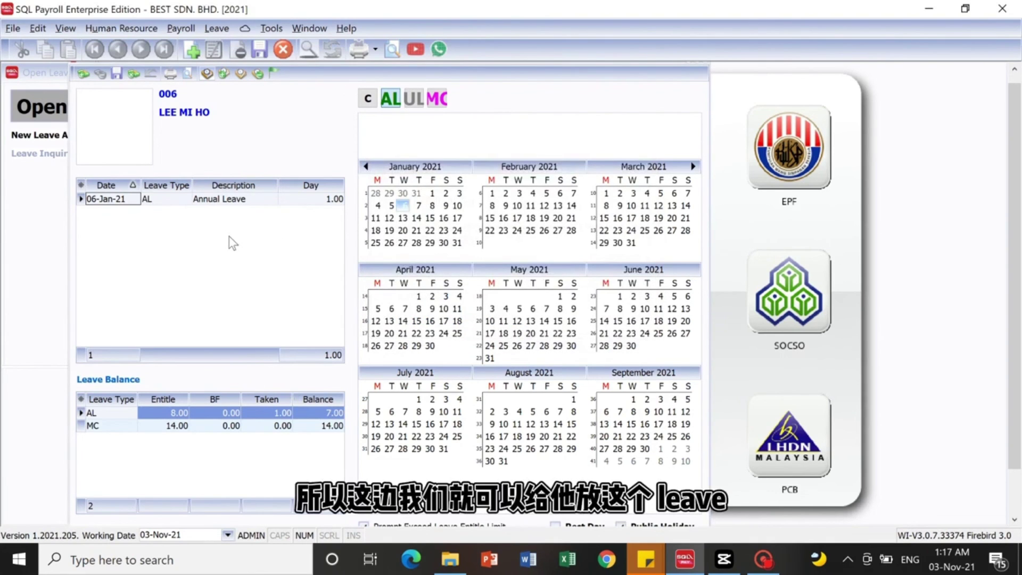